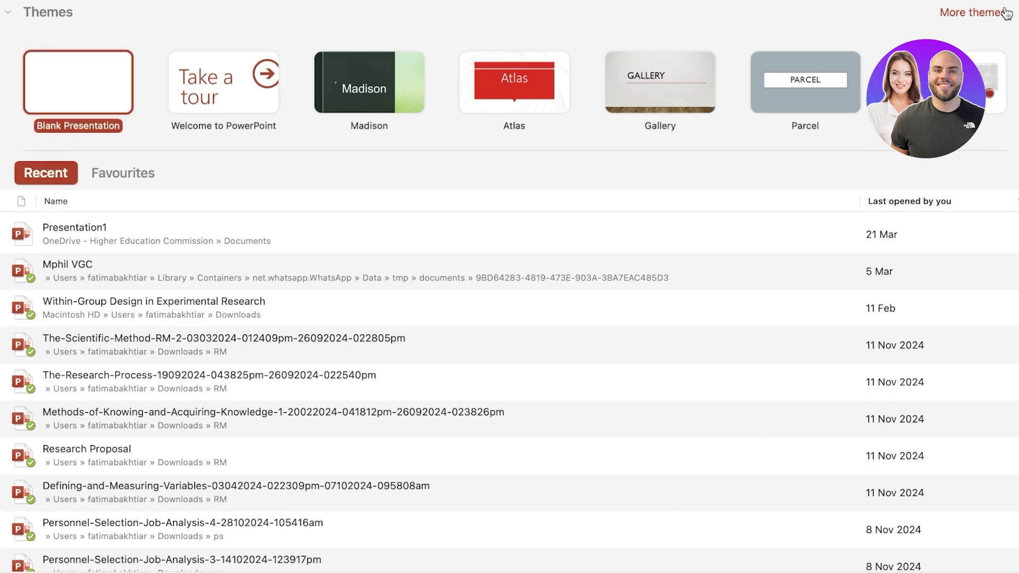
Browse the full theme gallery and the Open and Recent pages, then return to the start page.
click(983, 12)
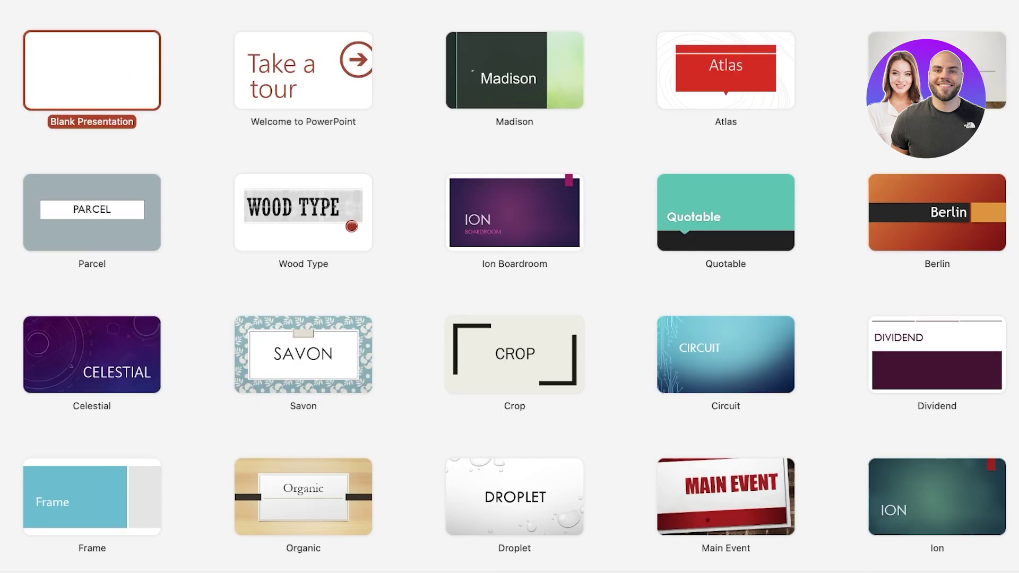
scroll(768, 191, down, 5)
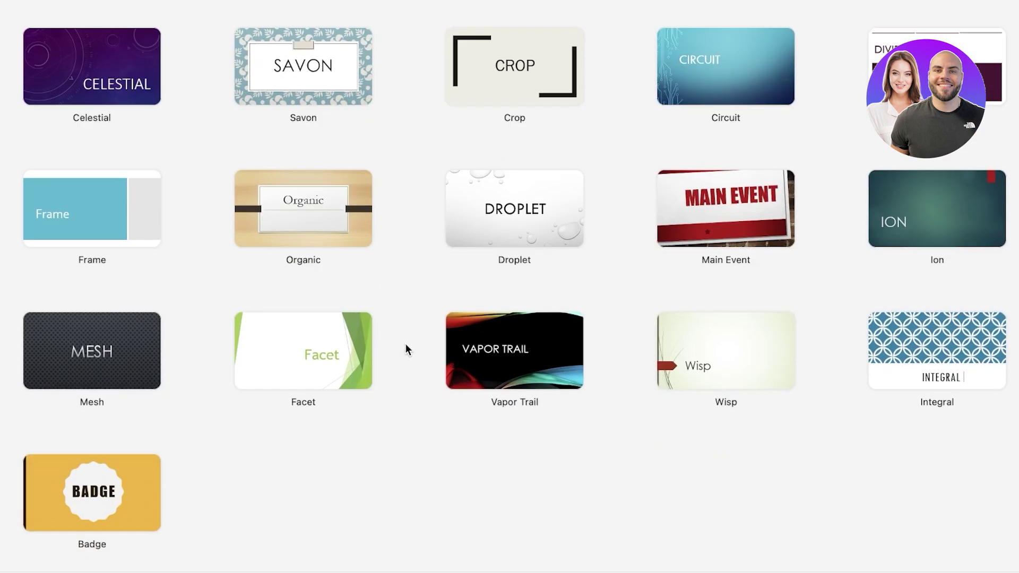
scroll(436, 231, up, 5)
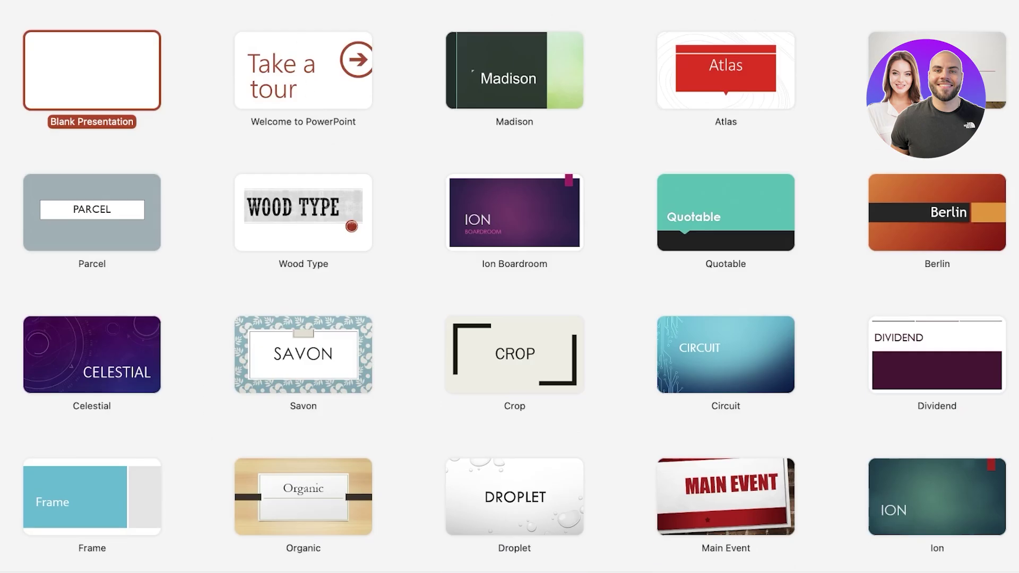
scroll(982, 278, down, 5)
scroll(992, 366, up, 3)
scroll(955, 334, up, 4)
scroll(711, 98, down, 3)
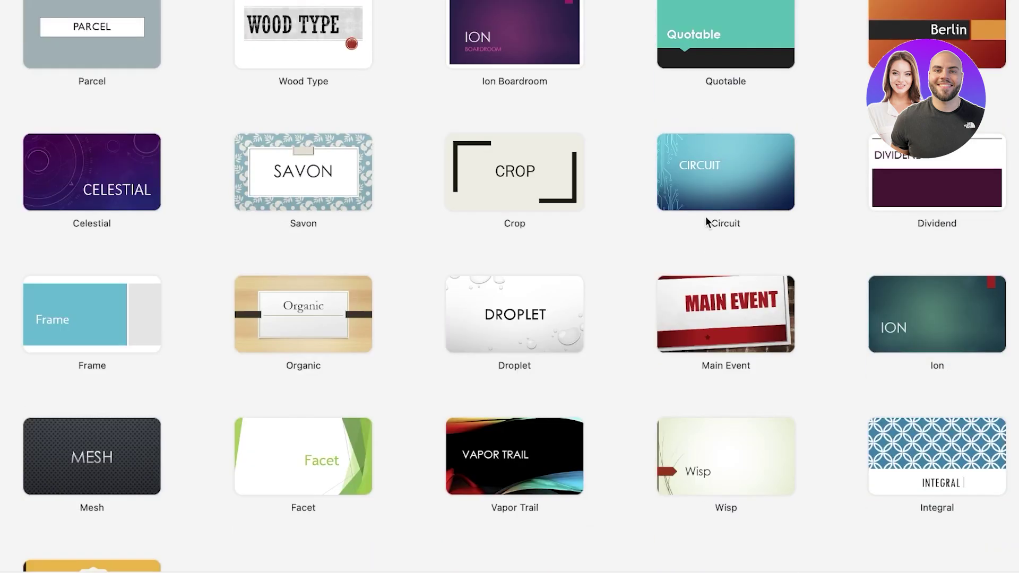
scroll(699, 237, up, 3)
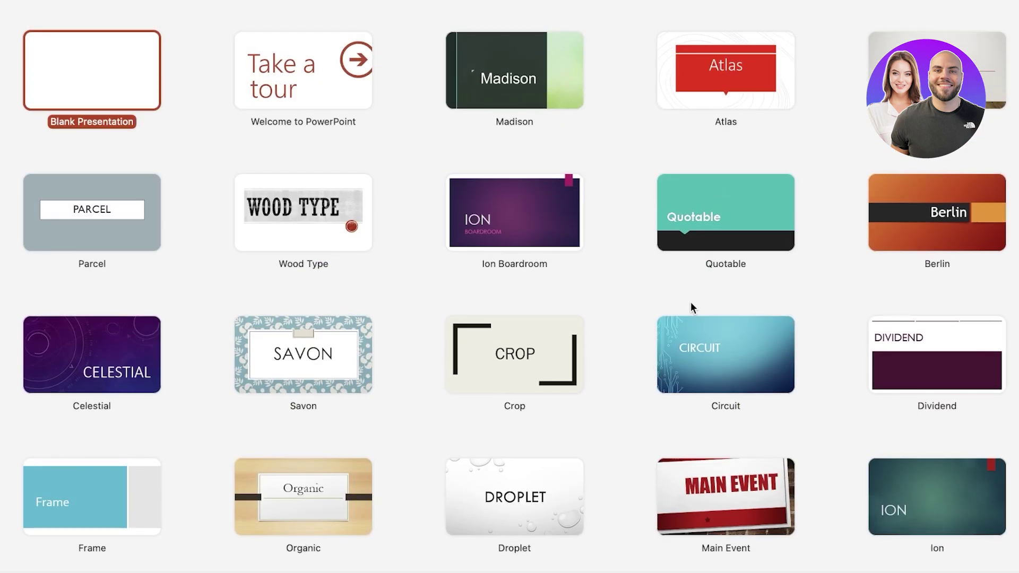
scroll(682, 324, down, 4)
scroll(106, 34, up, 4)
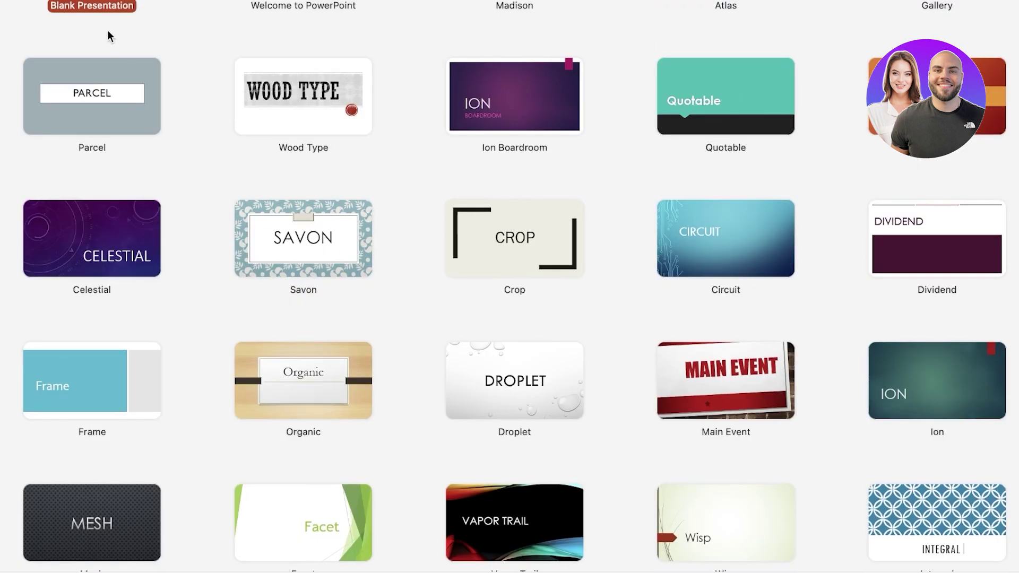
scroll(1003, 186, down, 4)
scroll(1003, 190, up, 8)
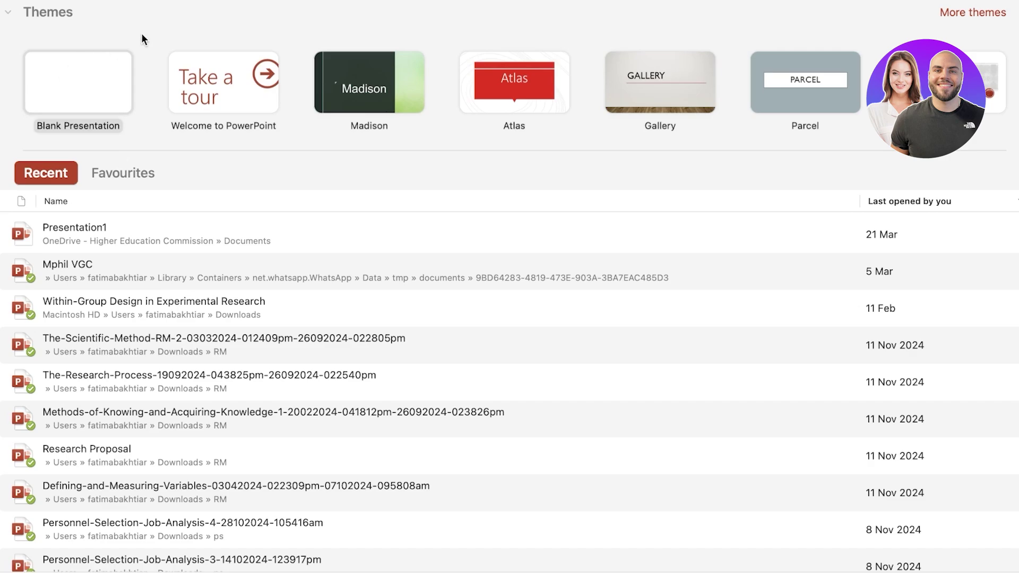
click(25, 298)
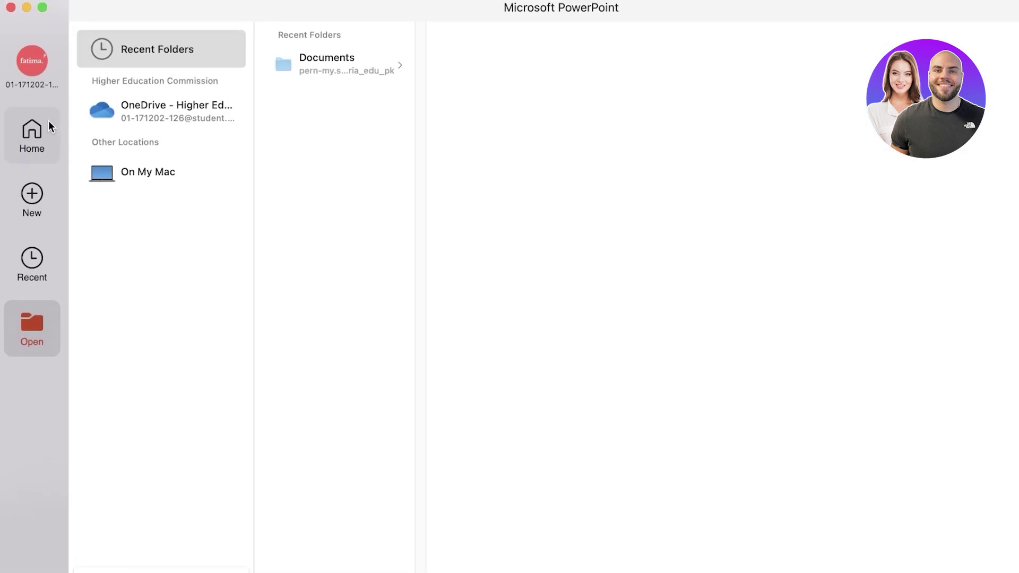
click(33, 256)
click(28, 132)
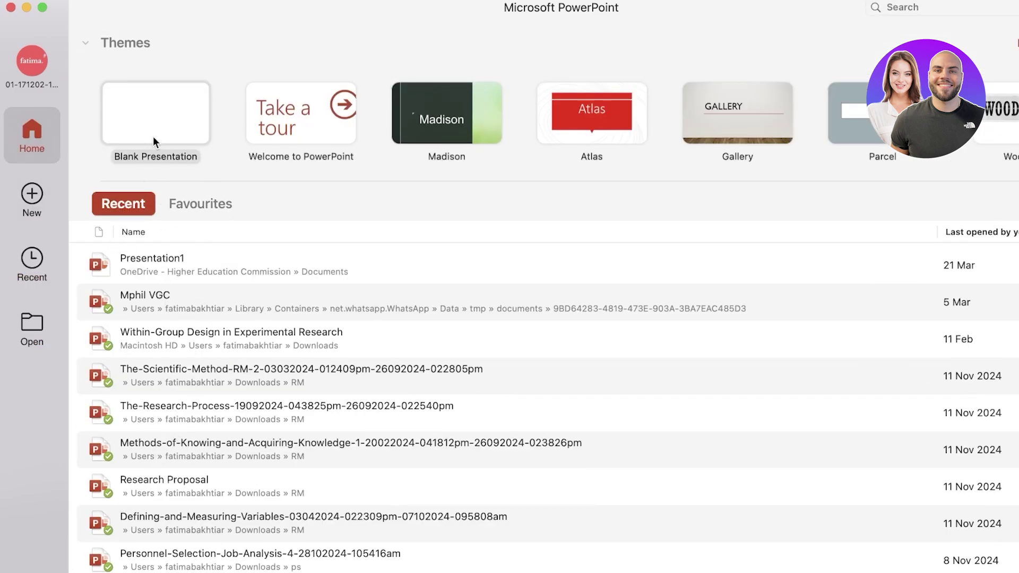
Create a blank presentation and save it on this Mac as Sample1 in Downloads.
click(137, 116)
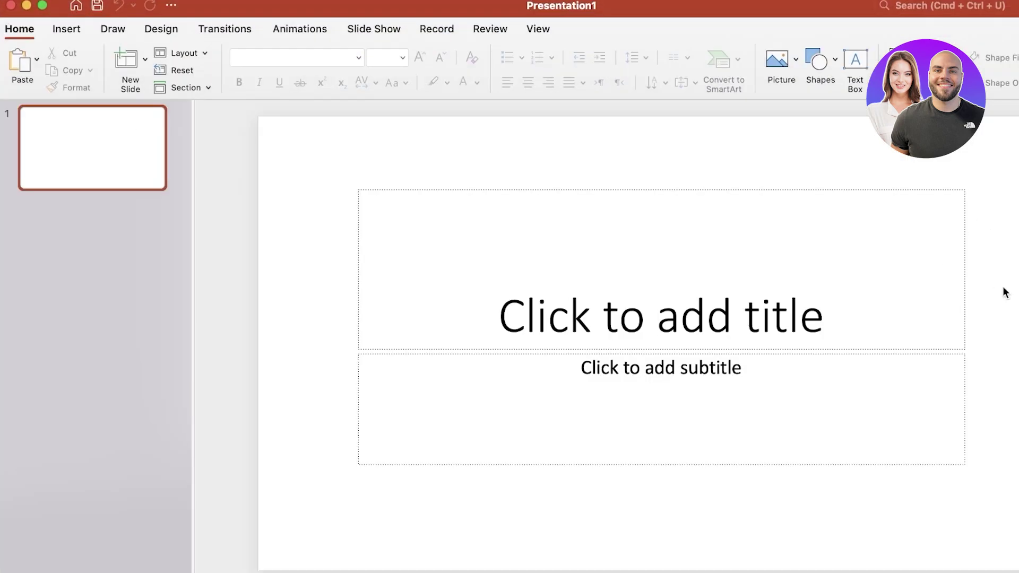
key(super+s)
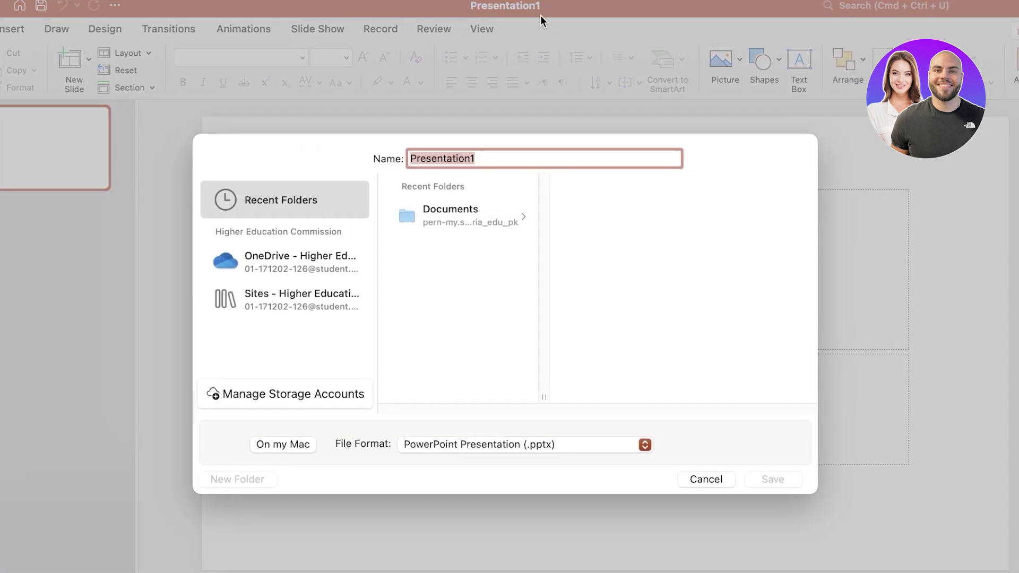
key(BackSpace)
text(A)
key(BackSpace)
text(O)
key(BackSpace)
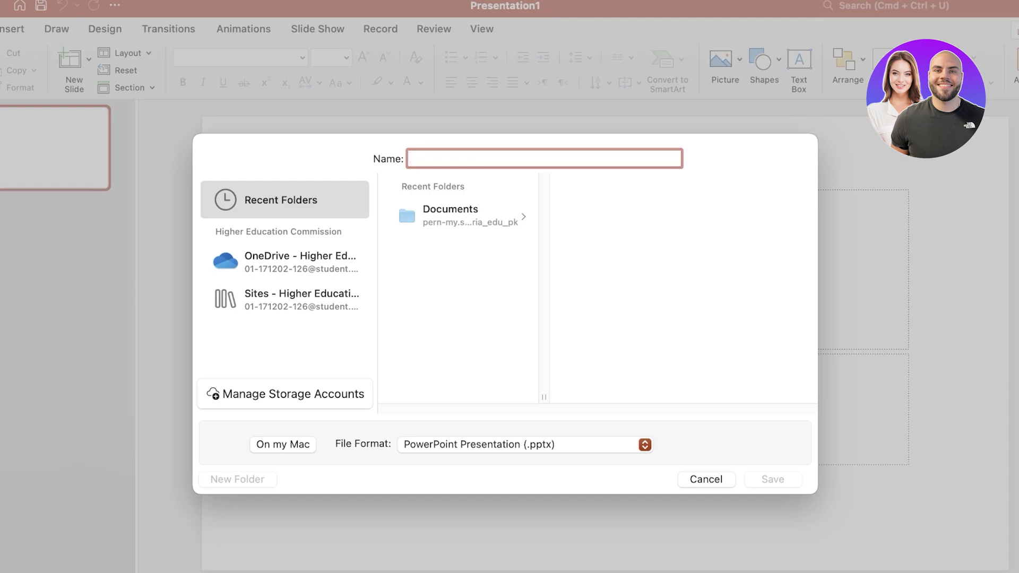
text(Sample1)
click(285, 445)
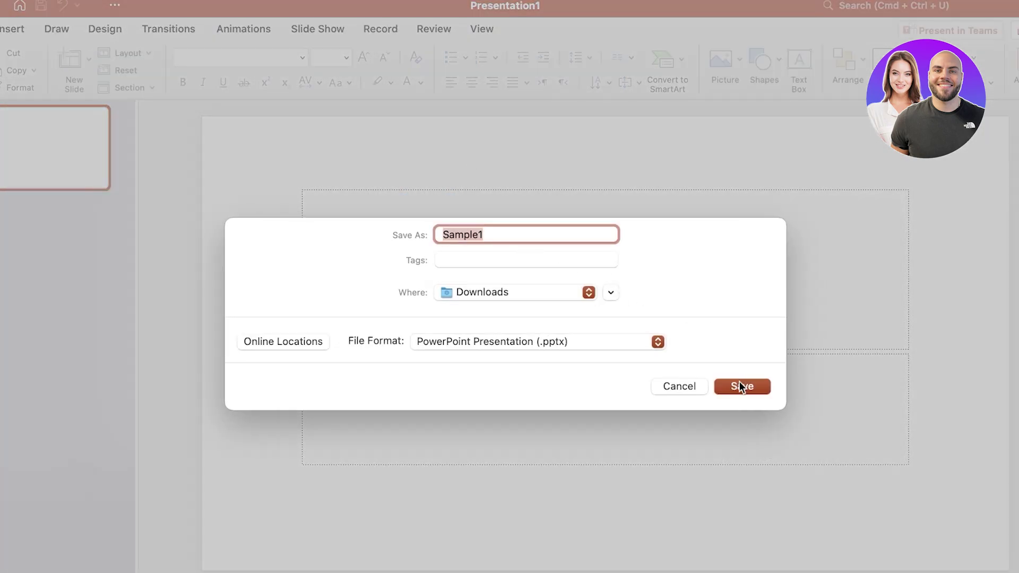
click(741, 386)
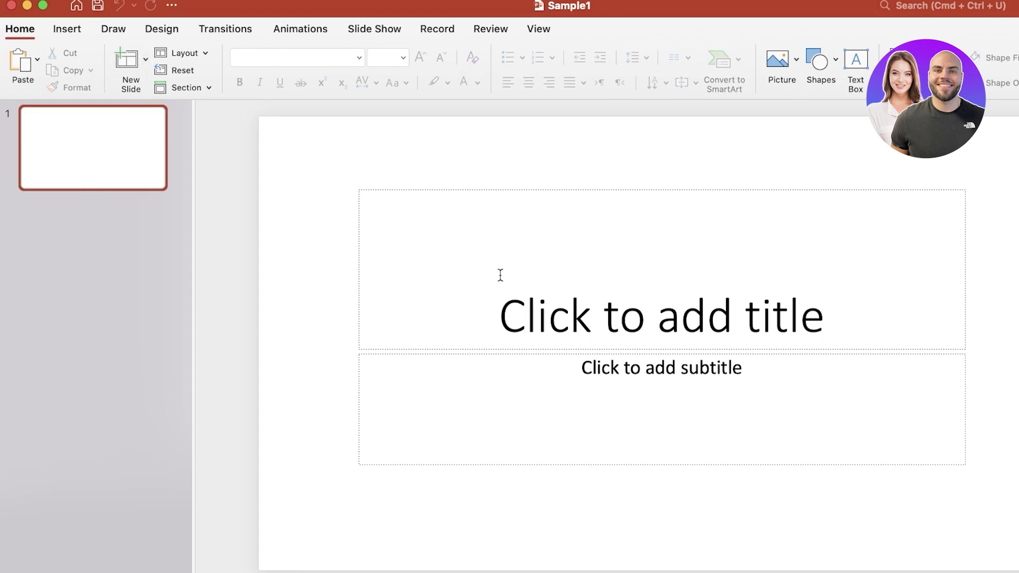
Enter the slide title 'The History of Psychology'.
click(589, 299)
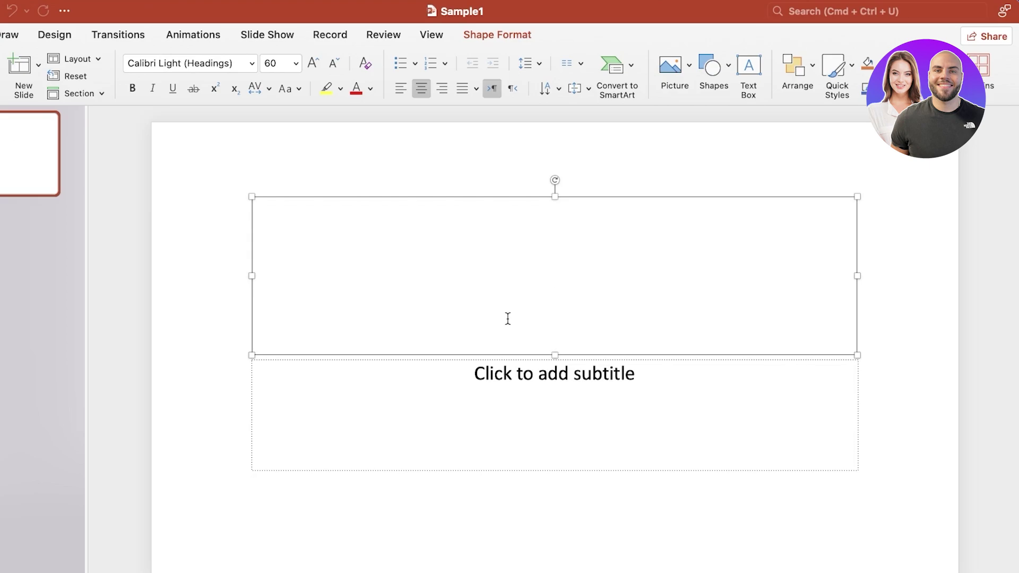
text(The History of Fashi)
key(BackSpace)
key(BackSpace)
key(BackSpace)
key(BackSpace)
key(BackSpace)
text(Psychology)
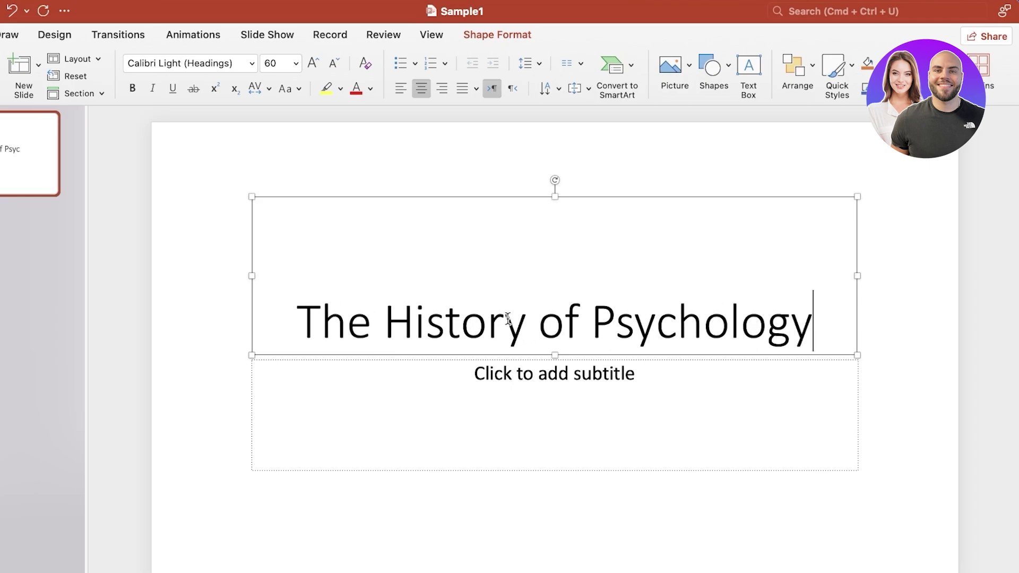
Enter the subtitle 'From Frued to Gestalt'.
click(512, 372)
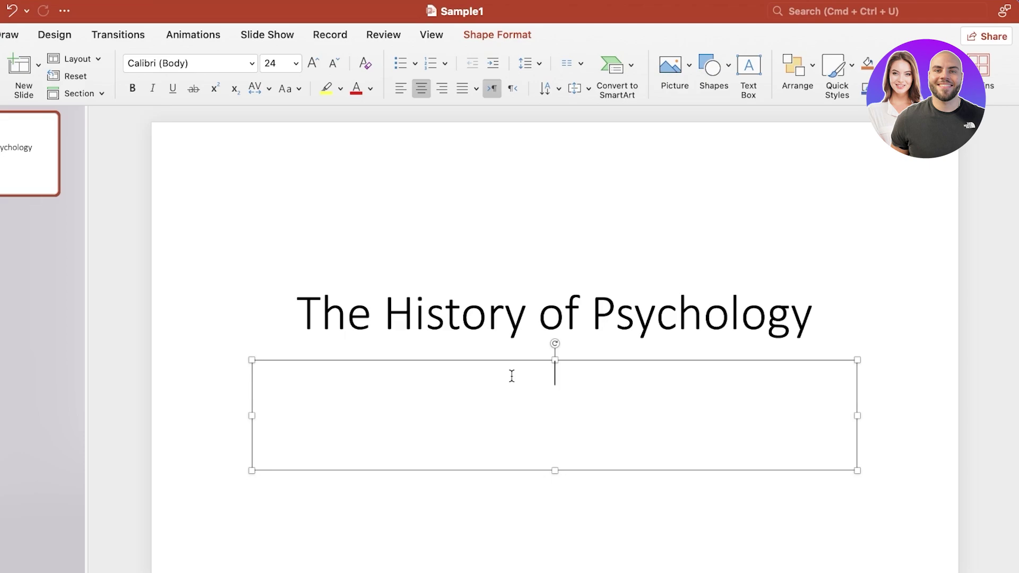
text(From Frued to Gestal)
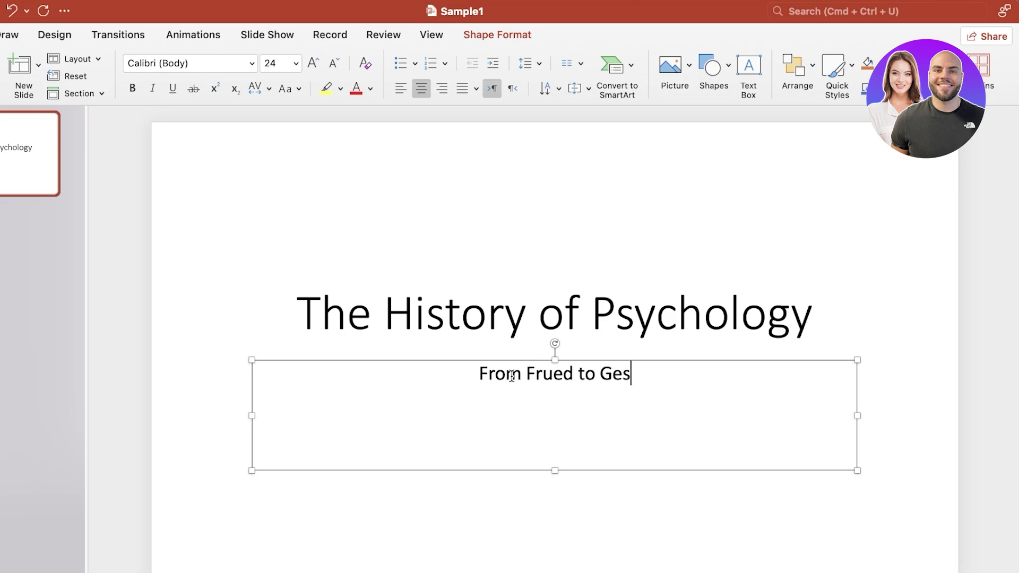
key(BackSpace)
key(BackSpace)
key(BackSpace)
key(BackSpace)
key(BackSpace)
key(BackSpace)
key(BackSpace)
key(BackSpace)
key(BackSpace)
key(BackSpace)
key(BackSpace)
key(BackSpace)
key(BackSpace)
key(BackSpace)
key(BackSpace)
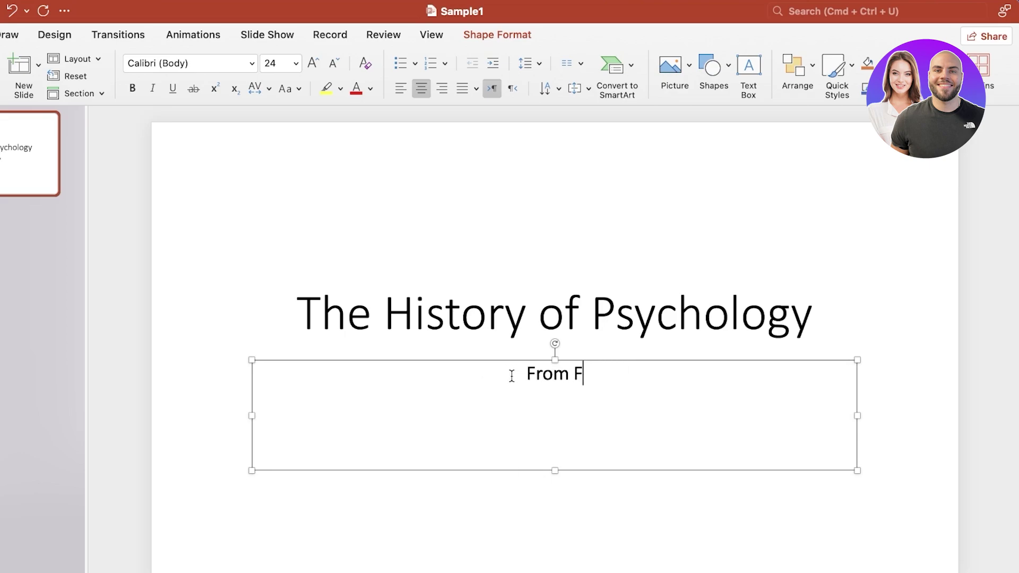
text(Frued to Gestalt)
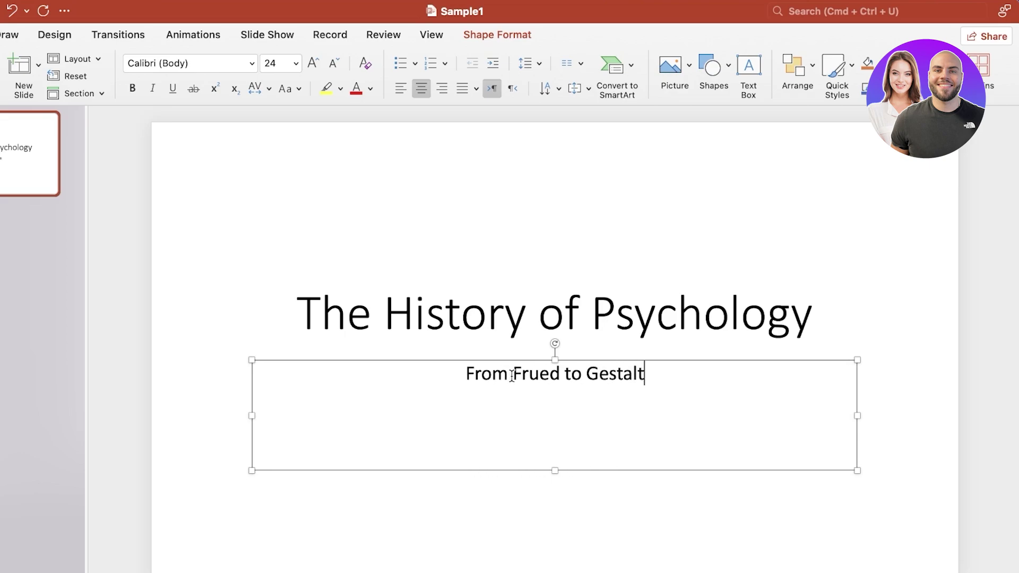
click(539, 313)
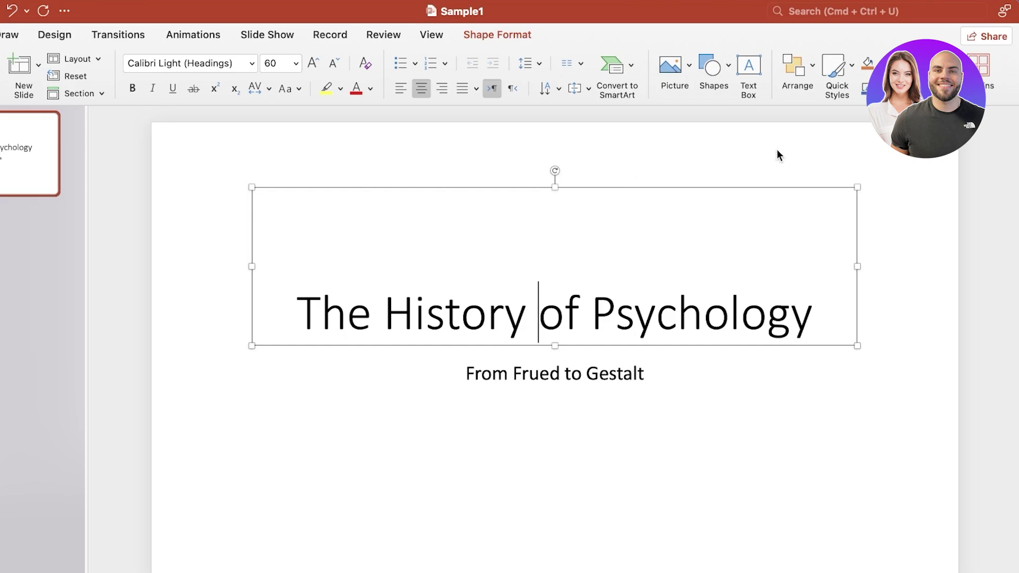
Apply the Zapfino font to the word 'History' in the title.
click(507, 393)
click(487, 313)
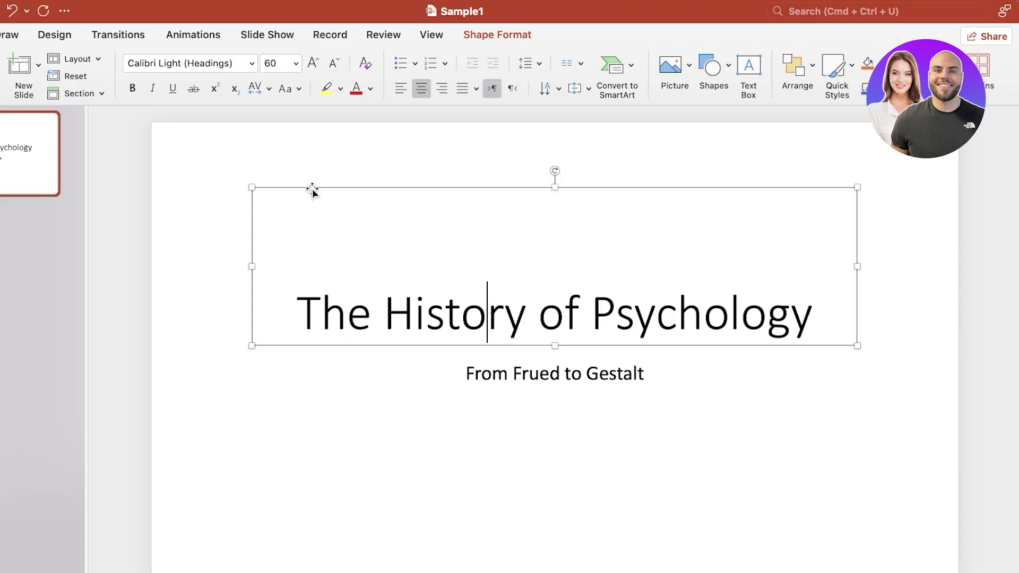
click(252, 63)
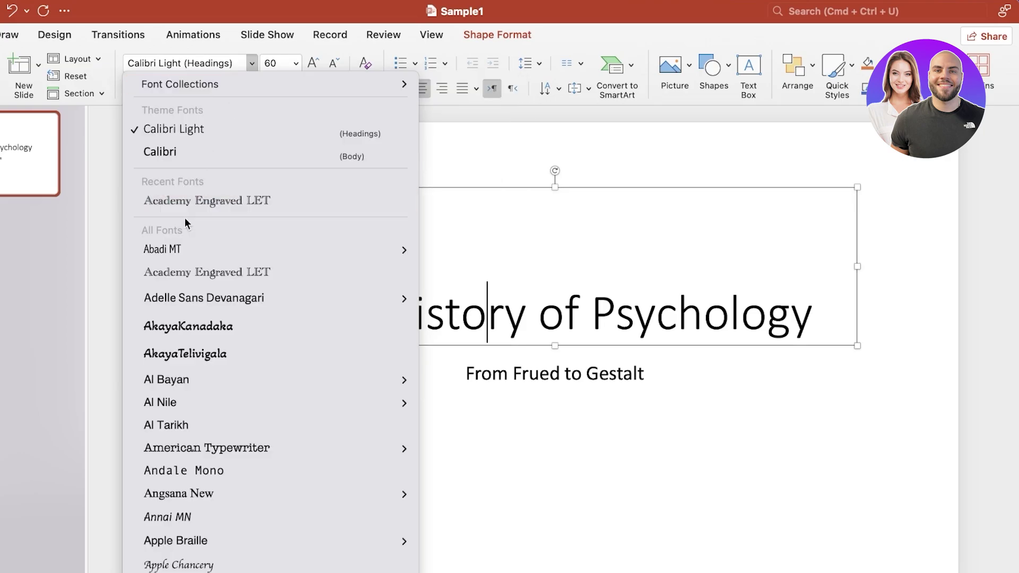
scroll(187, 357, down, 20)
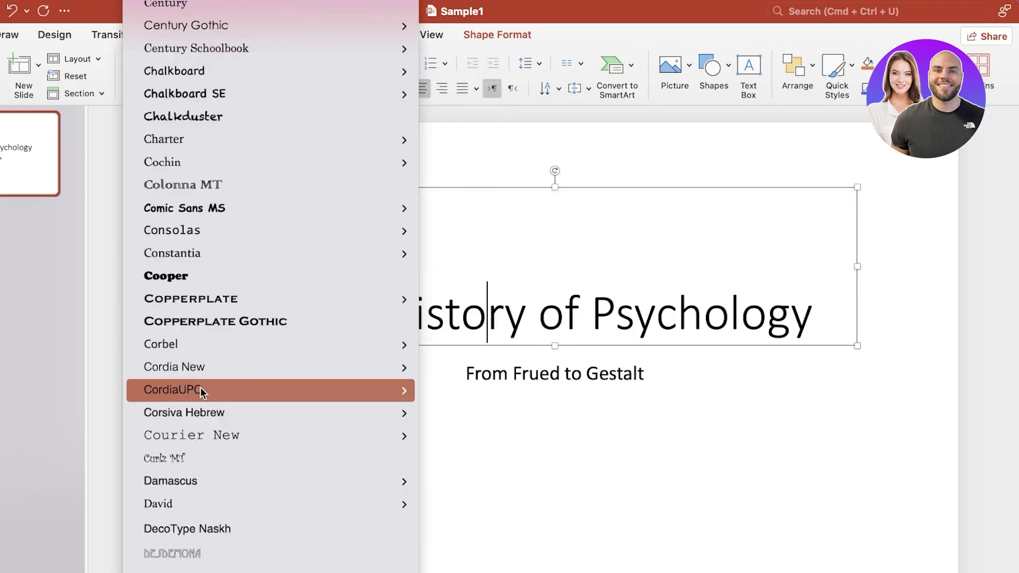
scroll(209, 472, down, 20)
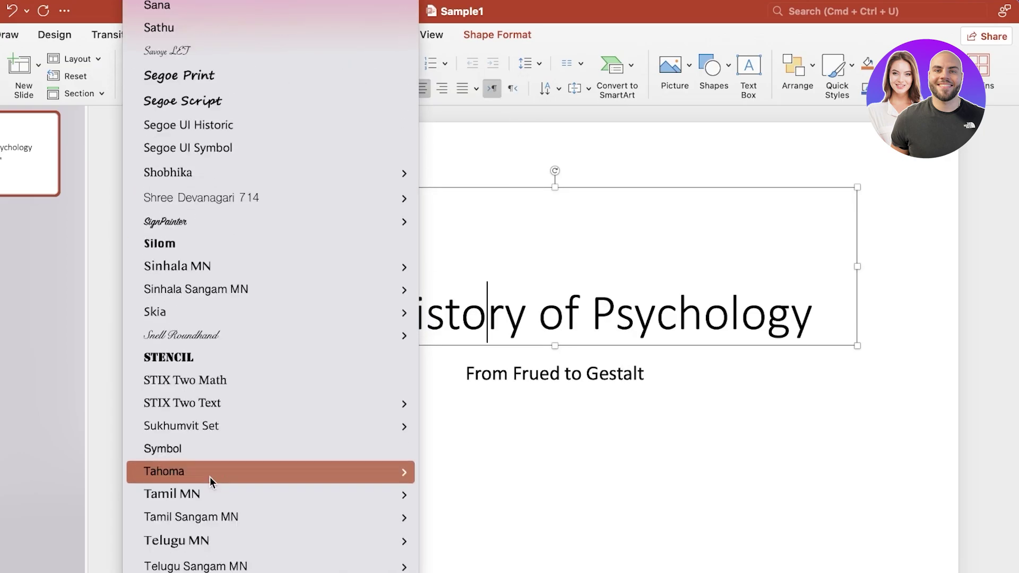
click(216, 253)
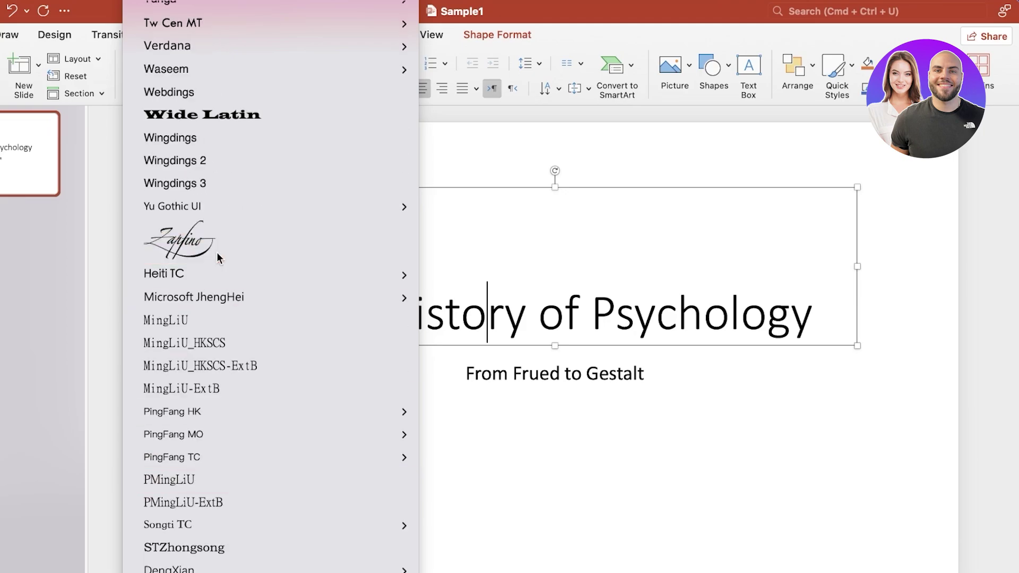
click(337, 260)
drag(364, 258, 564, 263)
click(784, 261)
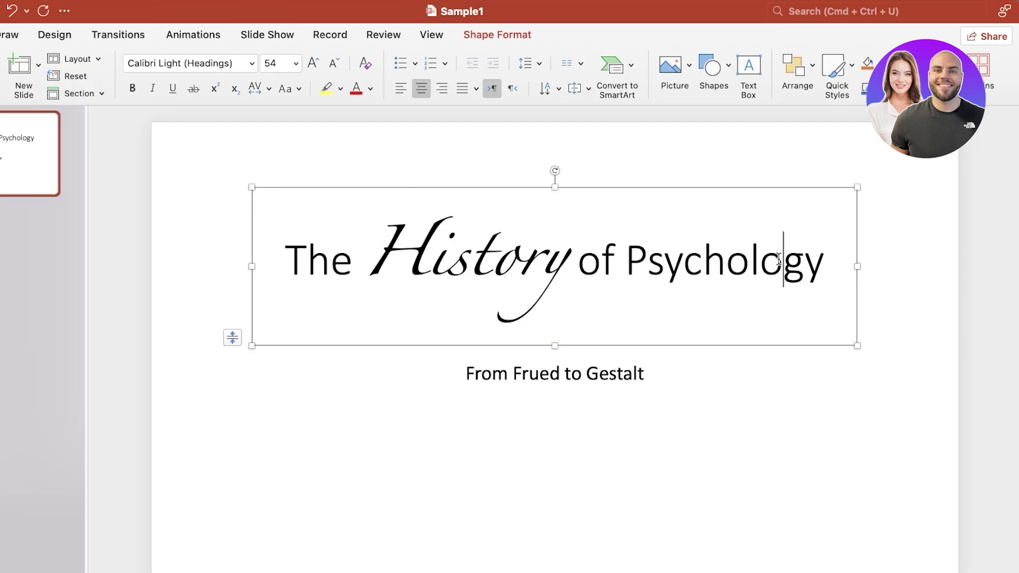
Set the whole title box in Zapfino and widen it to fit one line.
click(628, 185)
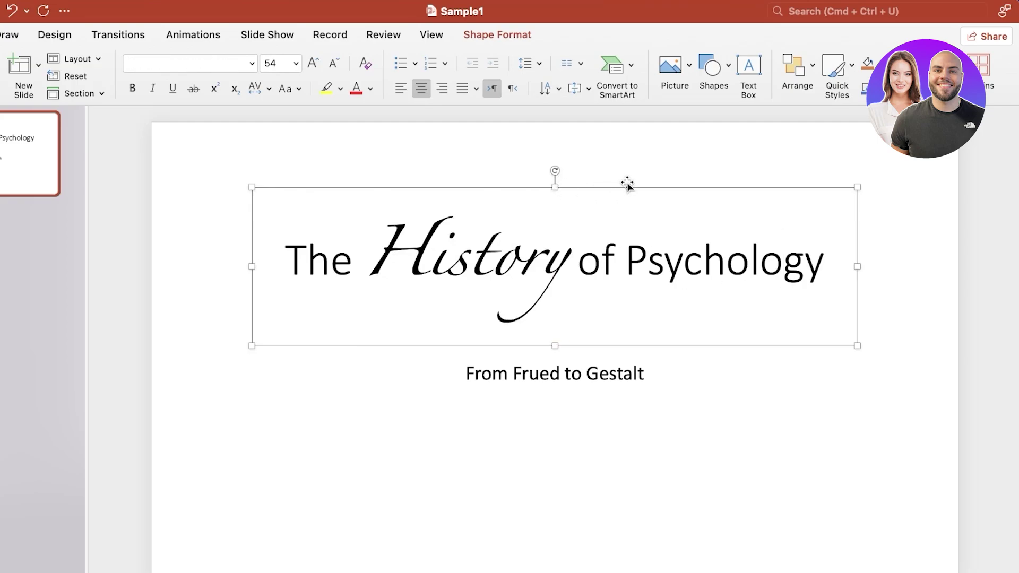
click(252, 63)
click(188, 207)
drag(854, 266, 1014, 266)
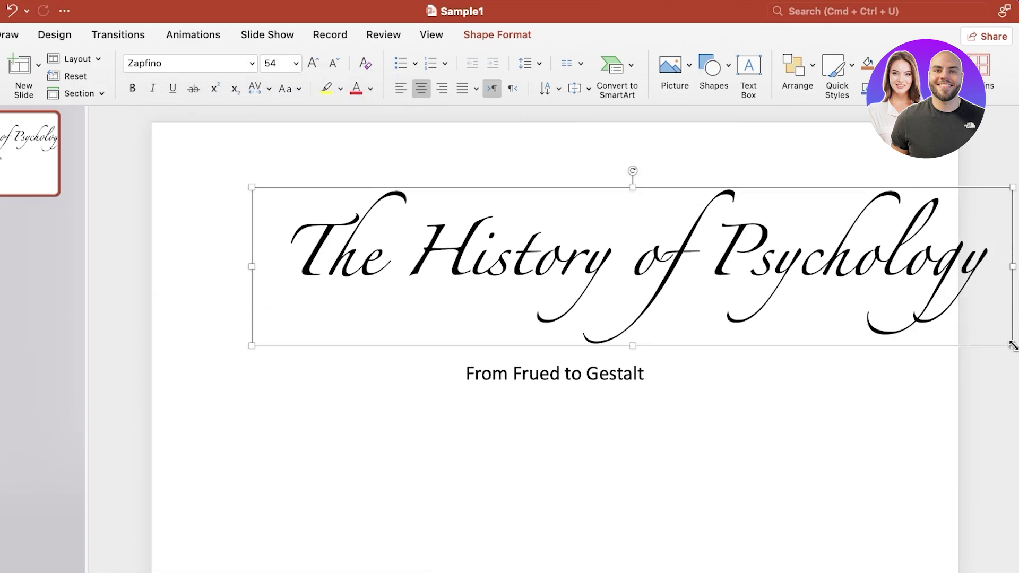
drag(1013, 346, 1007, 311)
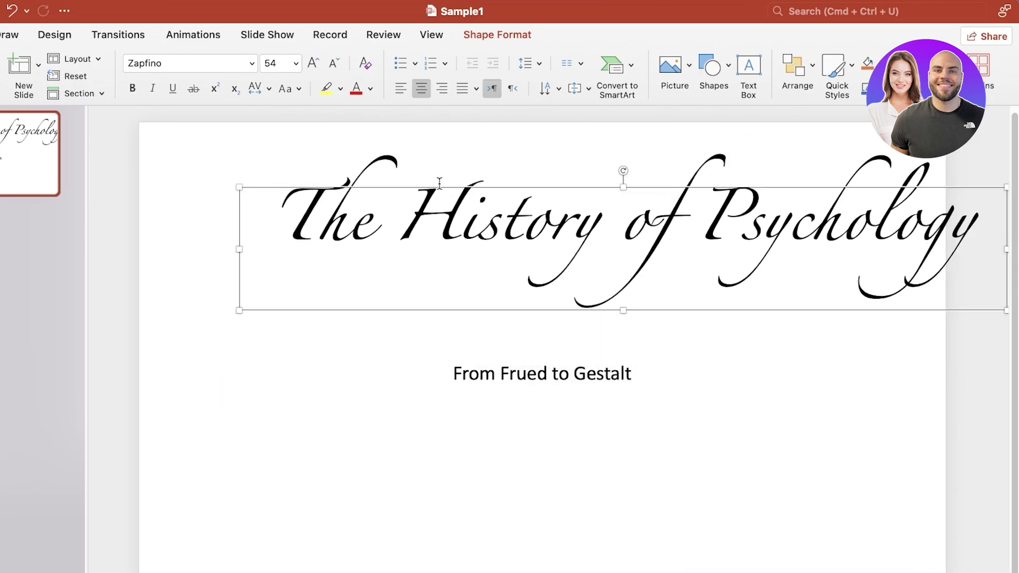
Set the Zapfino title text to font size 36.
click(218, 298)
click(442, 192)
click(296, 64)
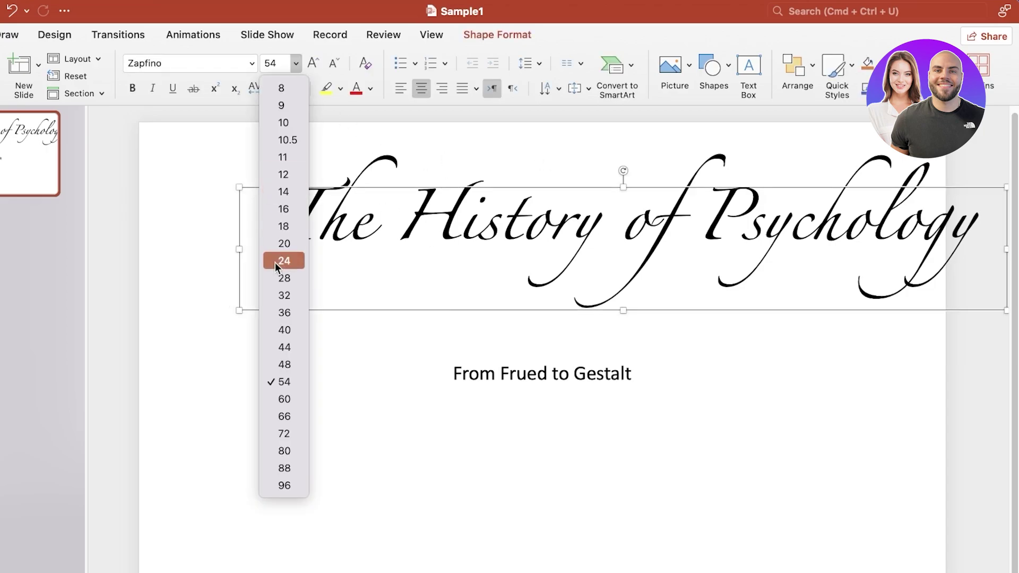
click(278, 261)
click(307, 67)
click(296, 64)
click(281, 319)
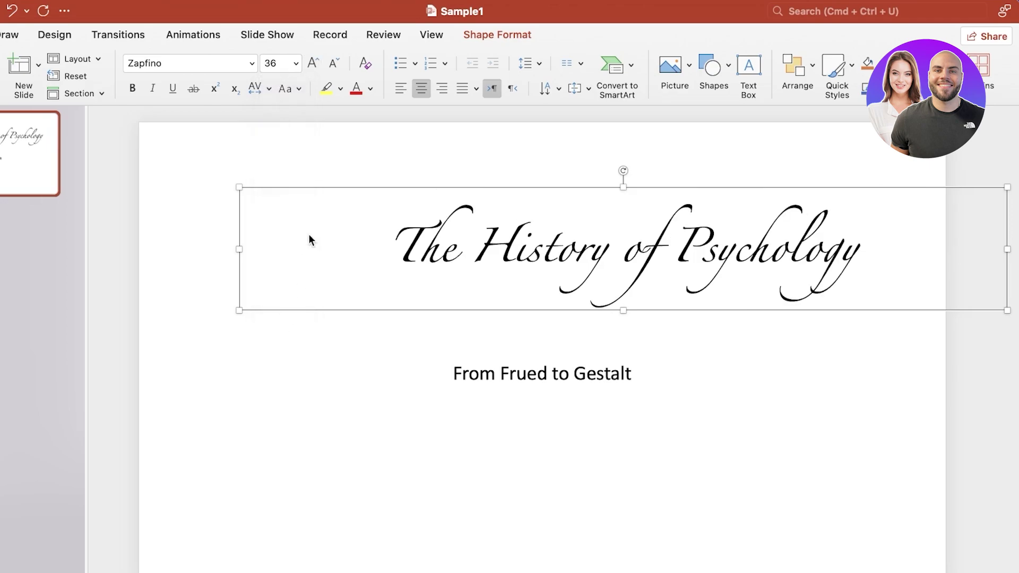
Move the title box left so it sits centred above the subtitle.
right_click(605, 188)
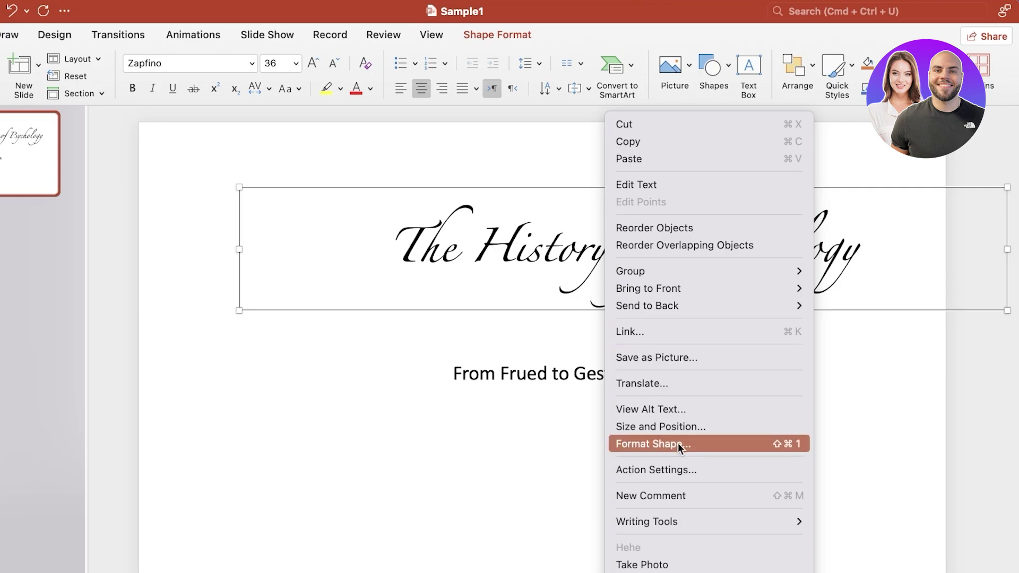
click(487, 261)
drag(512, 229, 472, 229)
click(453, 198)
click(373, 190)
double_click(374, 190)
click(1013, 112)
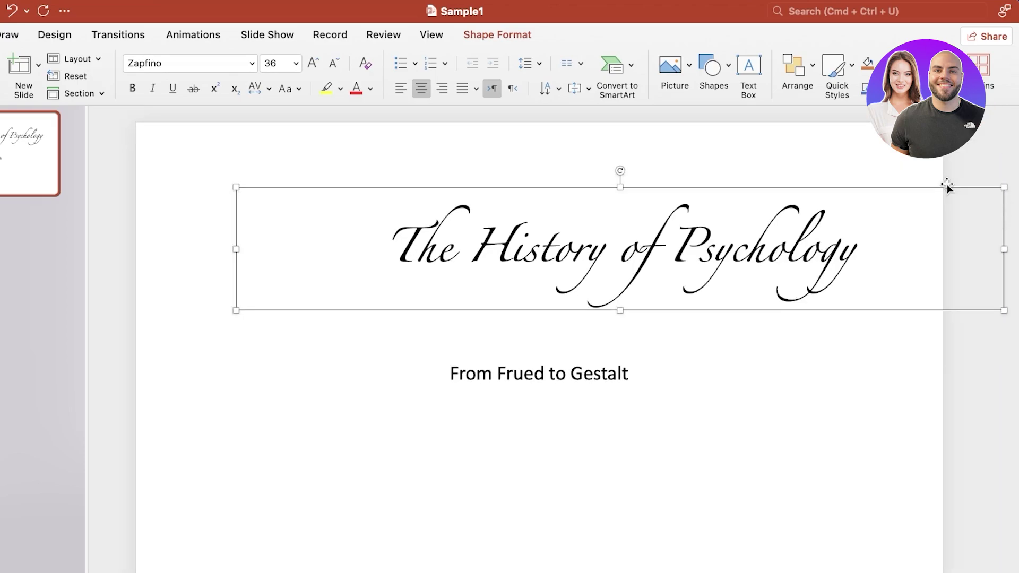
drag(949, 187, 864, 202)
Apply Snell Roundhand to the entire 'From Frued to Gestalt' subtitle box.
click(596, 373)
click(251, 63)
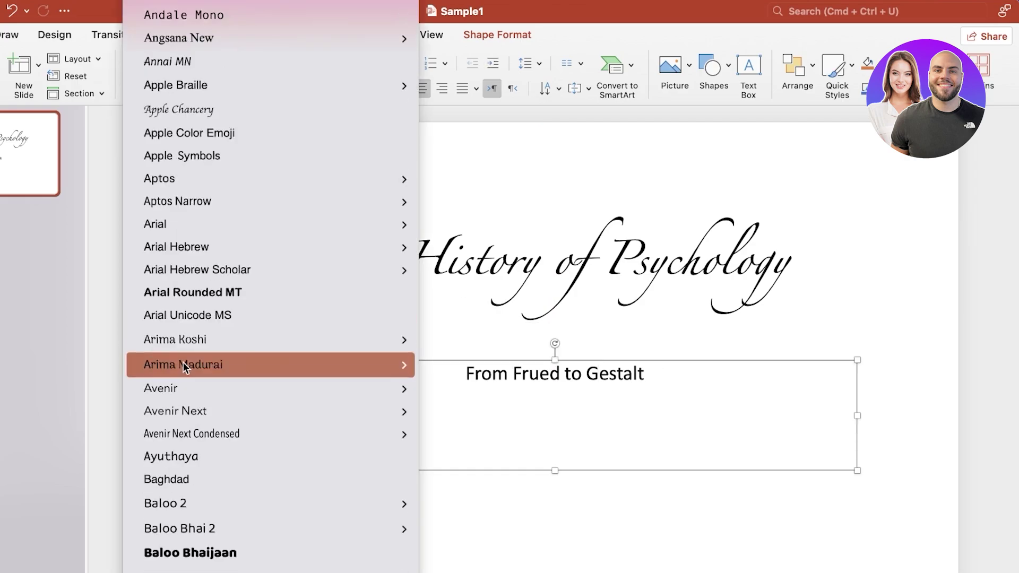
scroll(183, 363, down, 20)
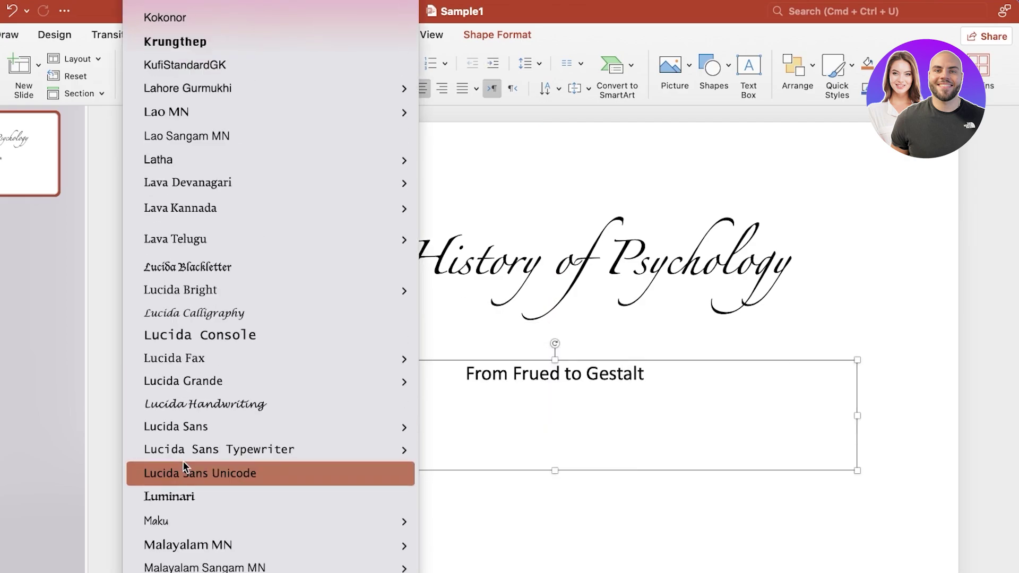
scroll(183, 461, down, 20)
click(210, 500)
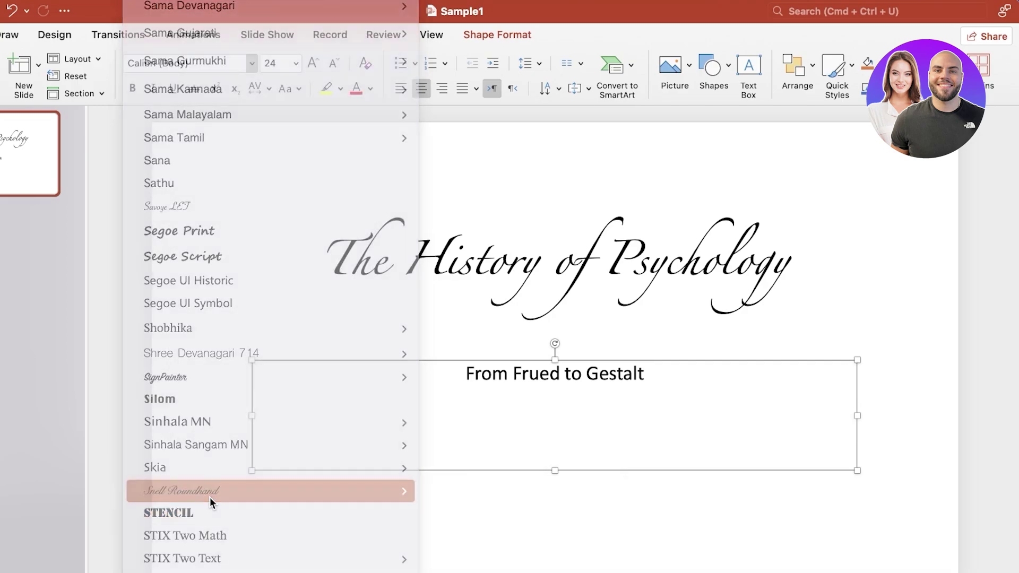
click(467, 363)
click(256, 356)
click(263, 381)
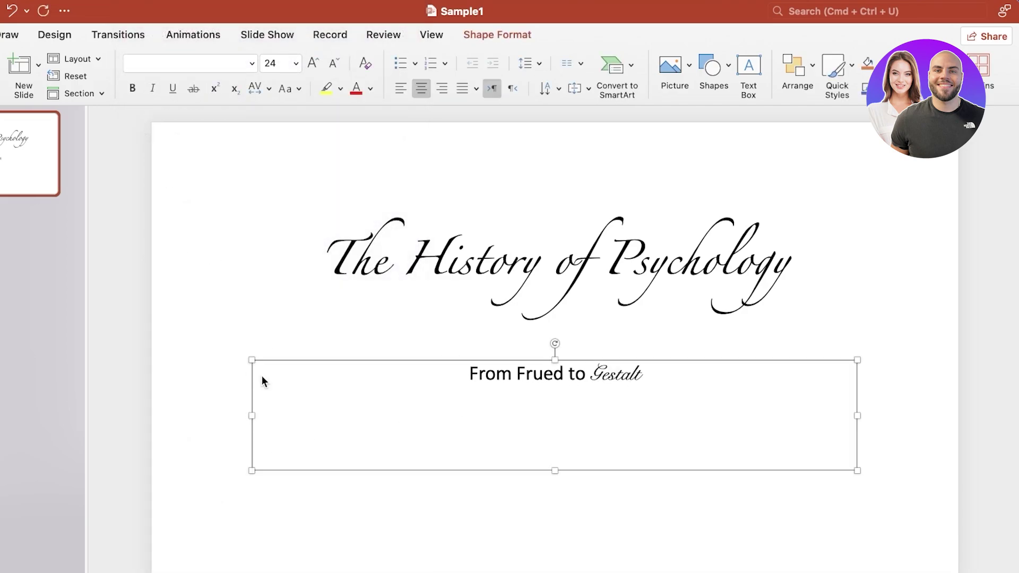
click(252, 63)
click(214, 201)
click(1016, 168)
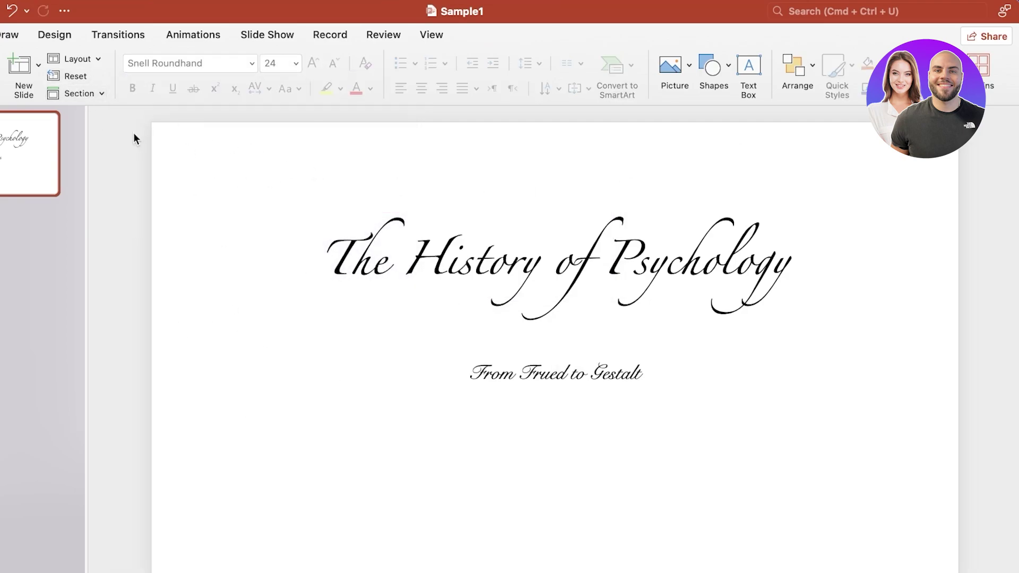
Try the Title and Content layout on the title slide, then undo it.
click(60, 59)
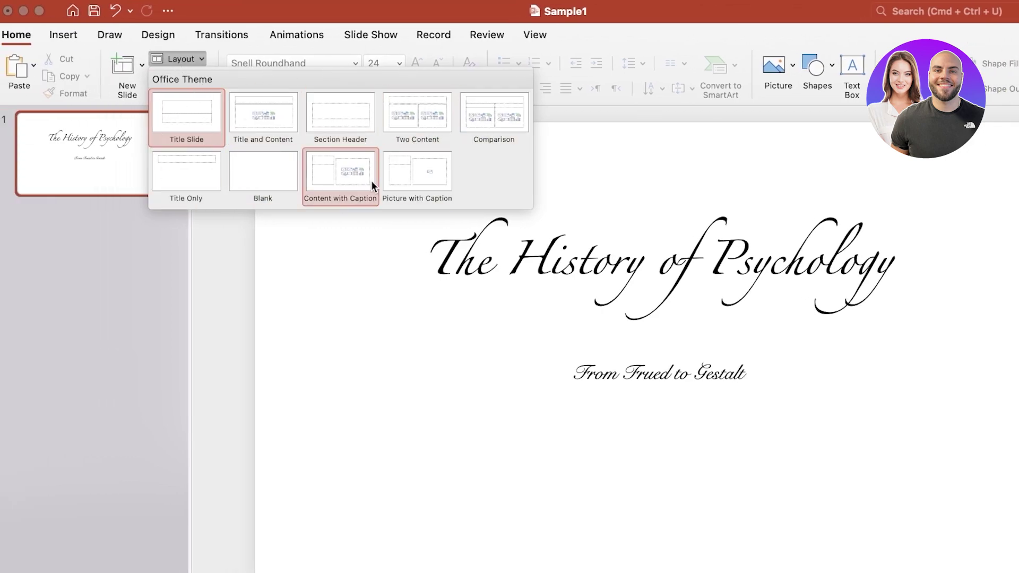
click(241, 111)
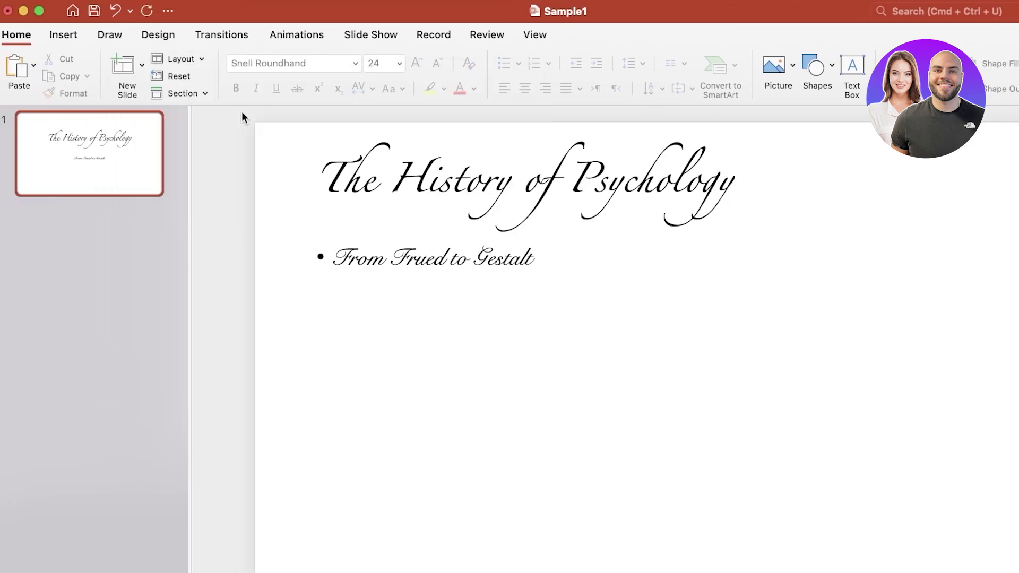
key(super+z)
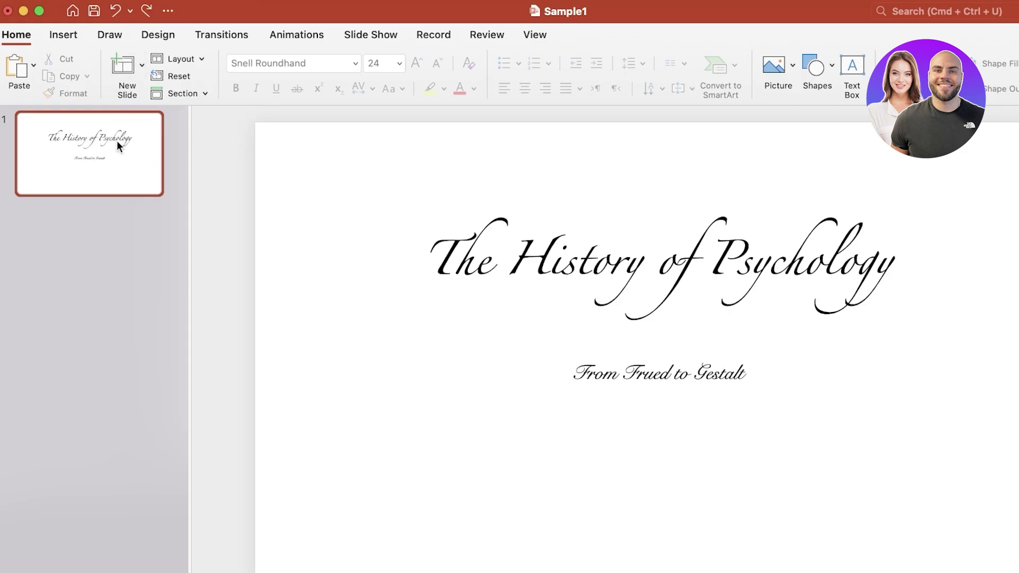
Add a new slide and try, then cancel, inserting a video and a table.
click(127, 60)
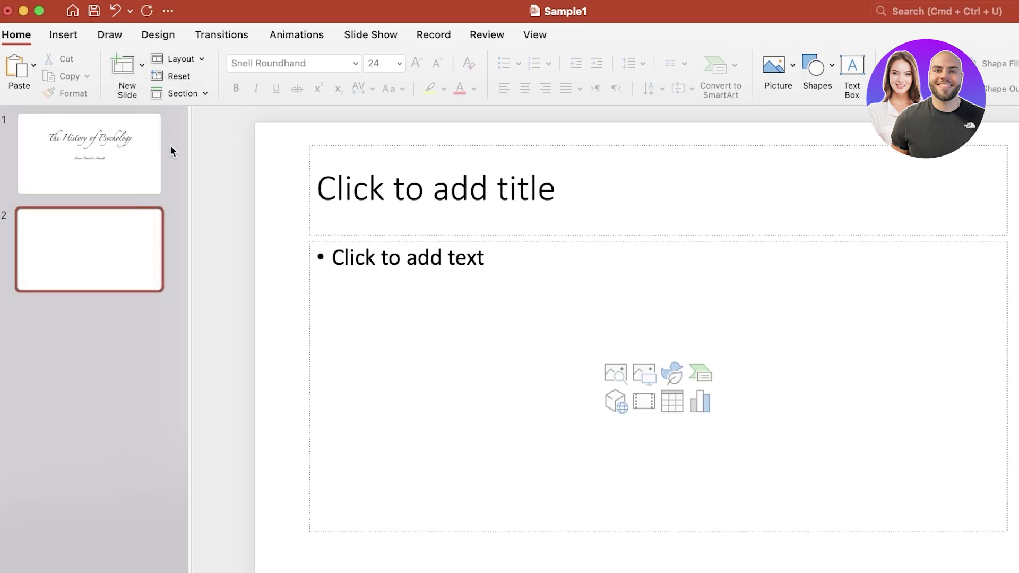
click(196, 59)
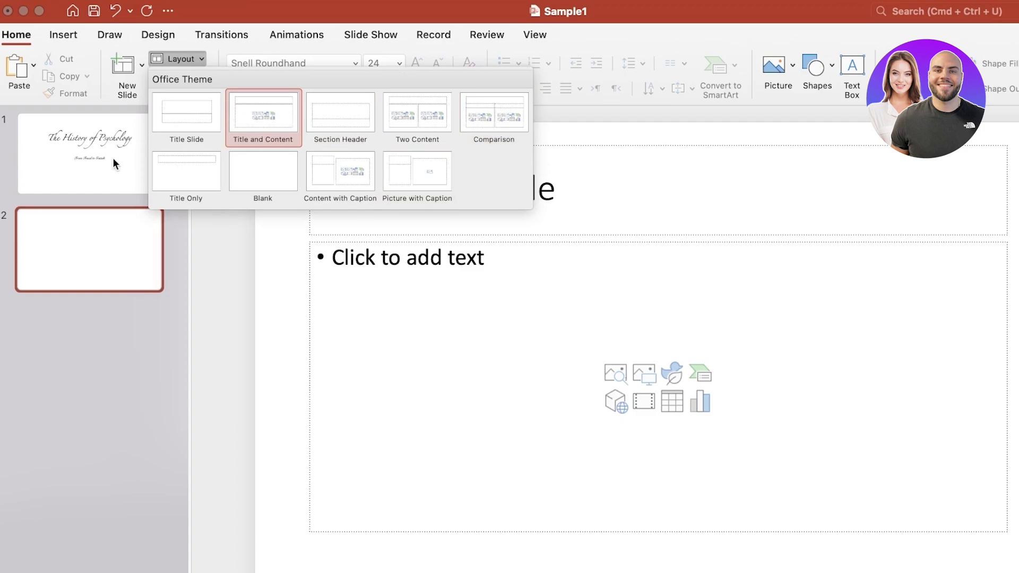
click(670, 395)
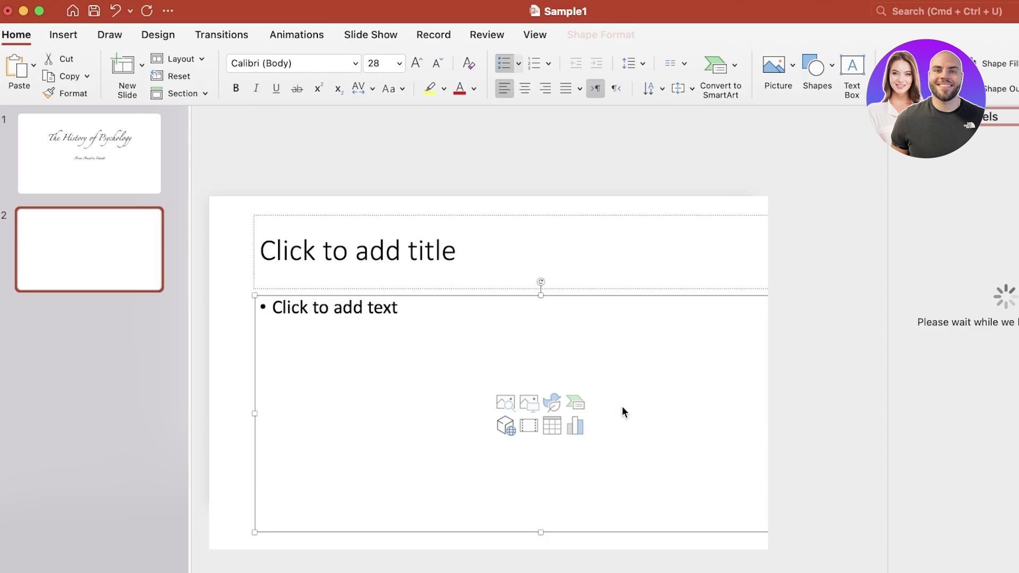
click(621, 406)
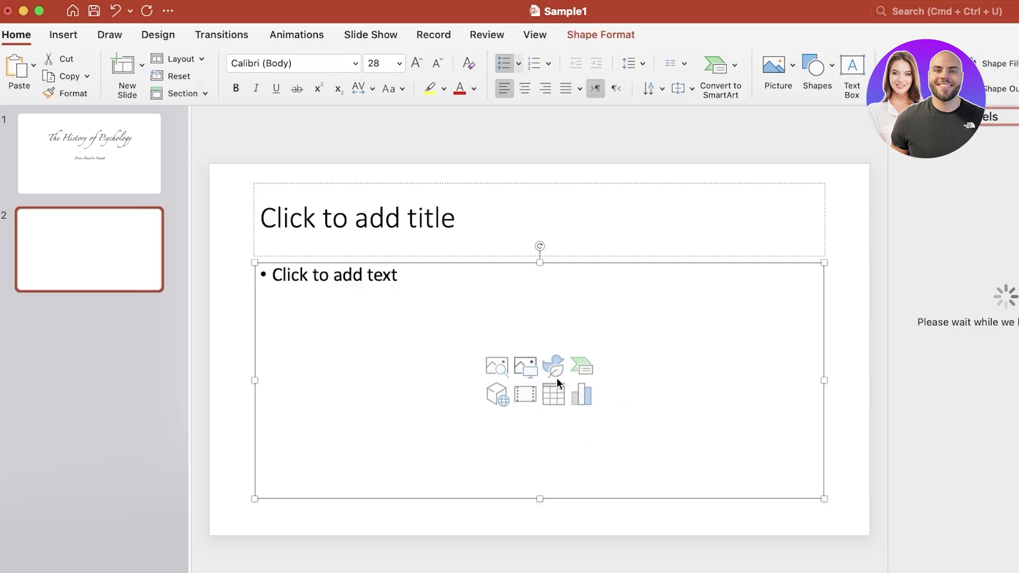
click(527, 395)
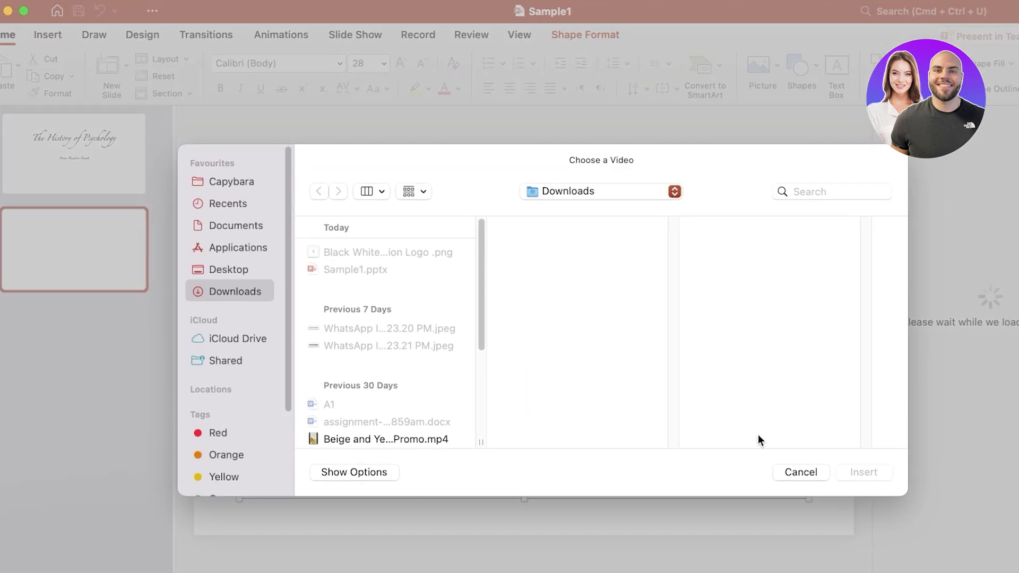
click(747, 474)
click(501, 398)
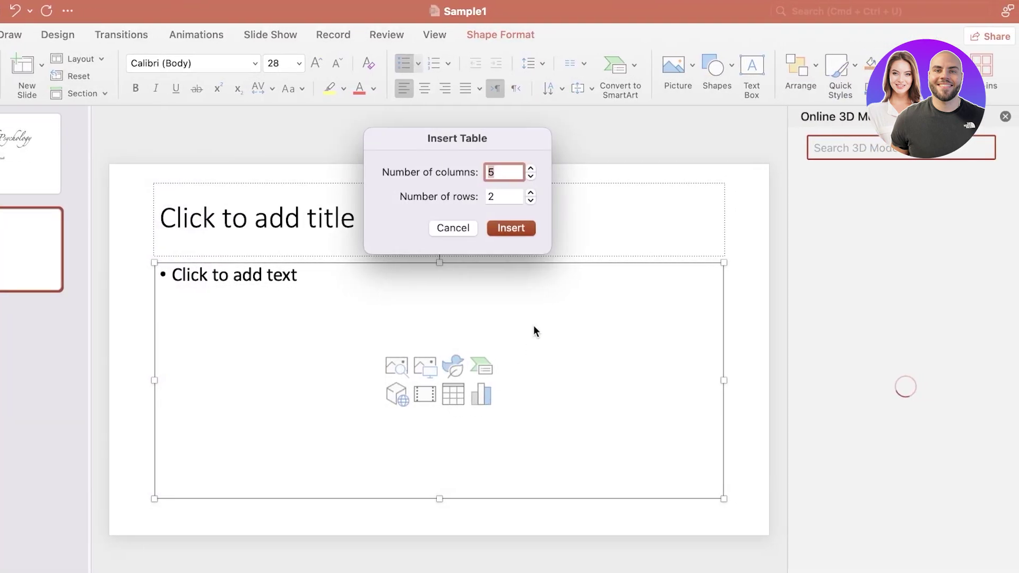
click(467, 230)
Browse chart, icon, SmartArt and picture options, then delete the blank second slide.
click(484, 394)
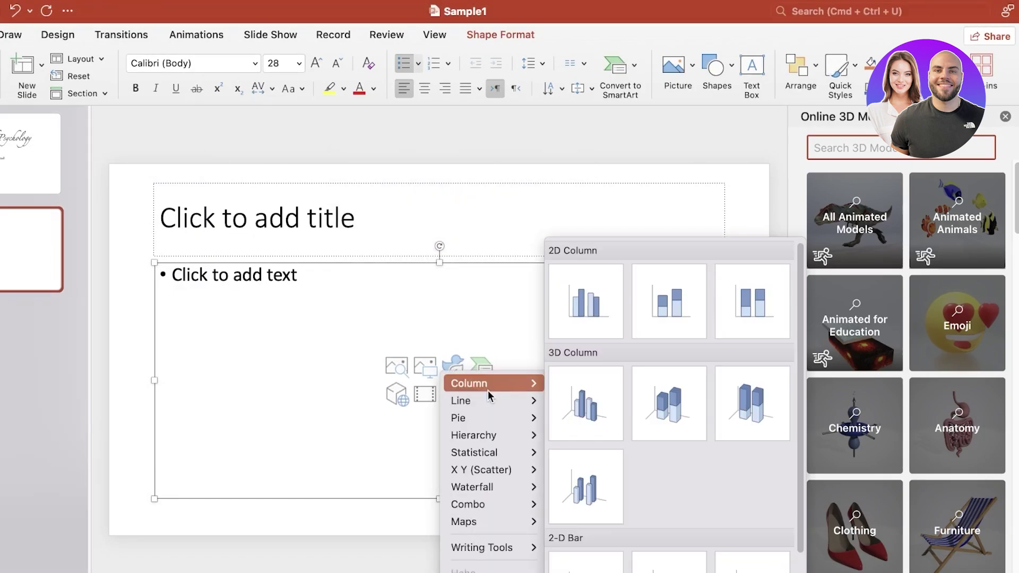
click(454, 366)
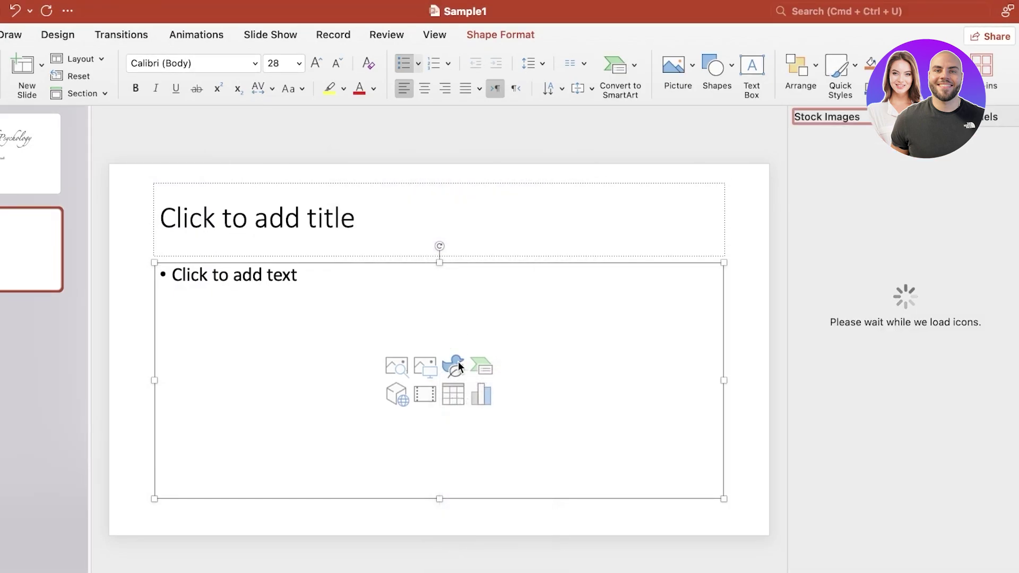
click(491, 367)
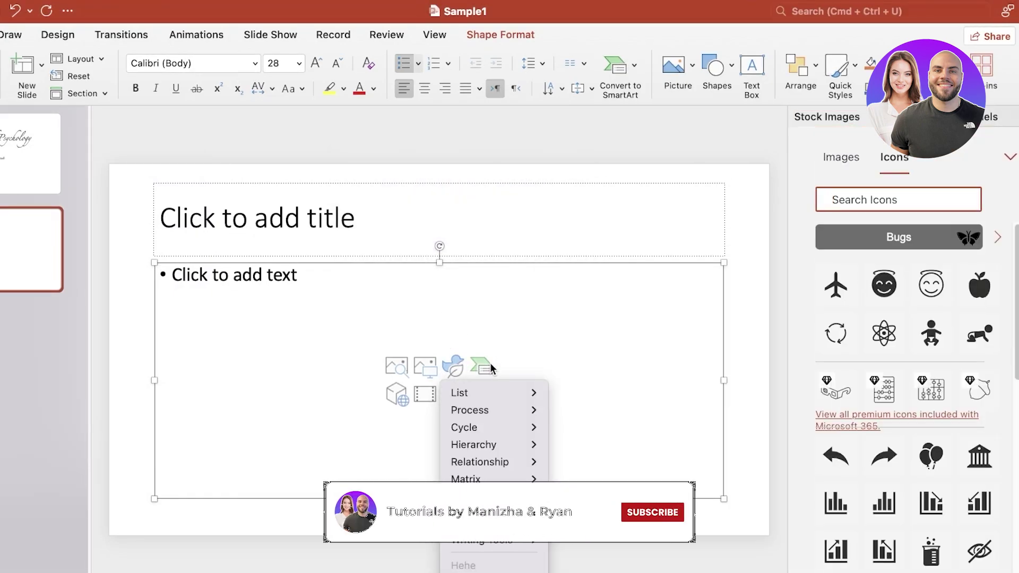
click(426, 373)
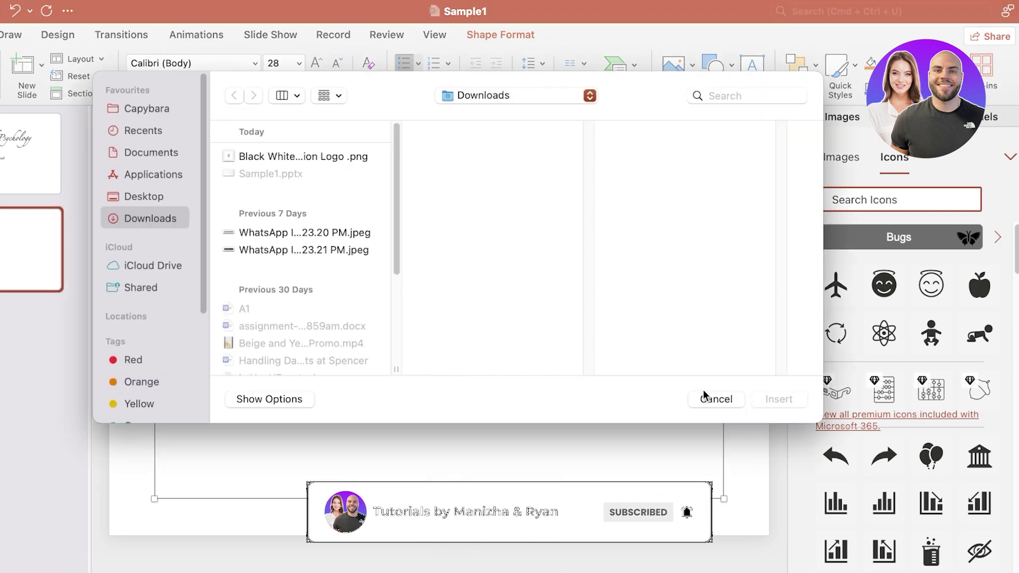
click(714, 399)
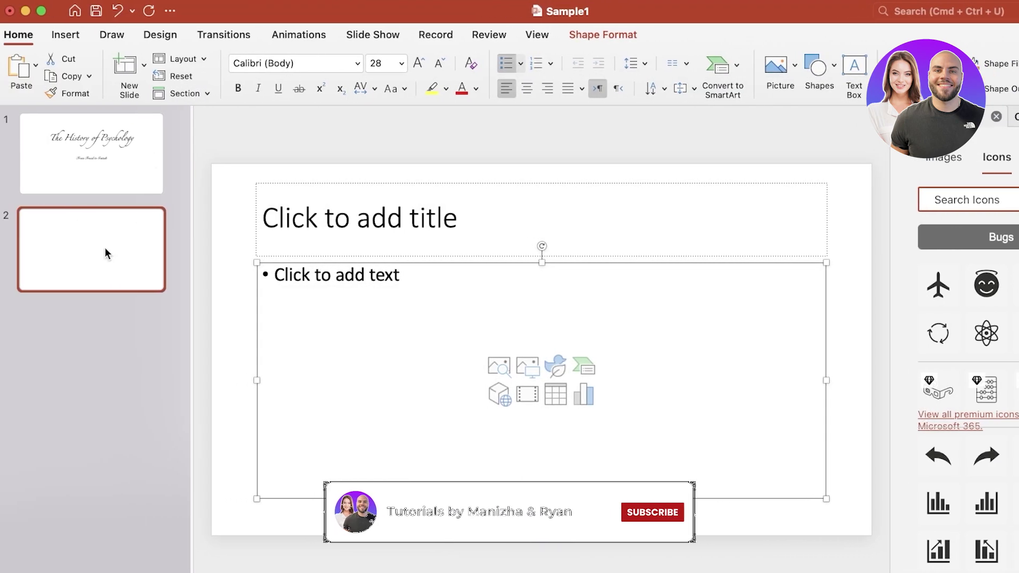
right_click(106, 254)
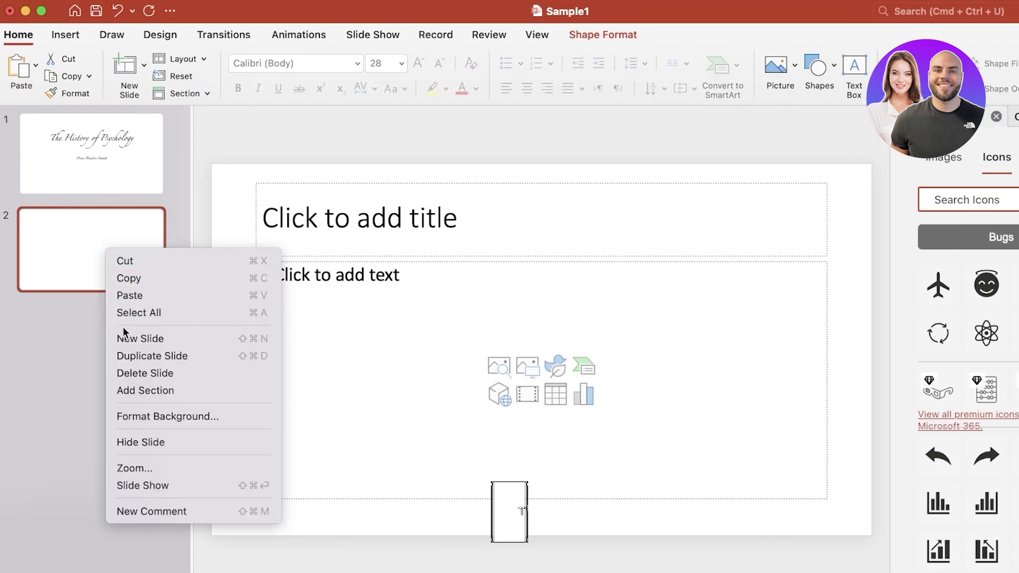
click(137, 373)
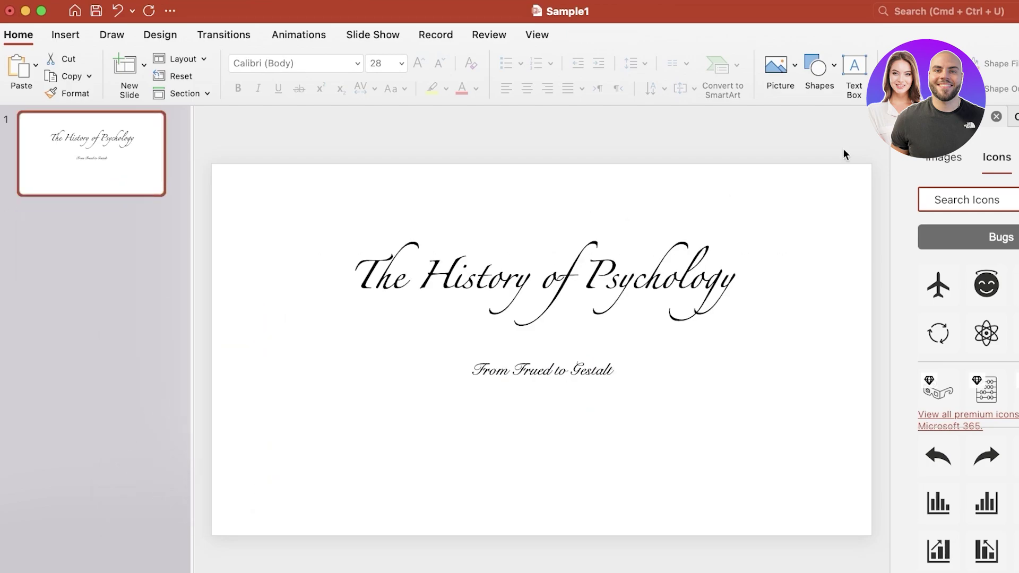
Close the Online 3D Models pane and switch the ribbon to the Design tab.
click(243, 230)
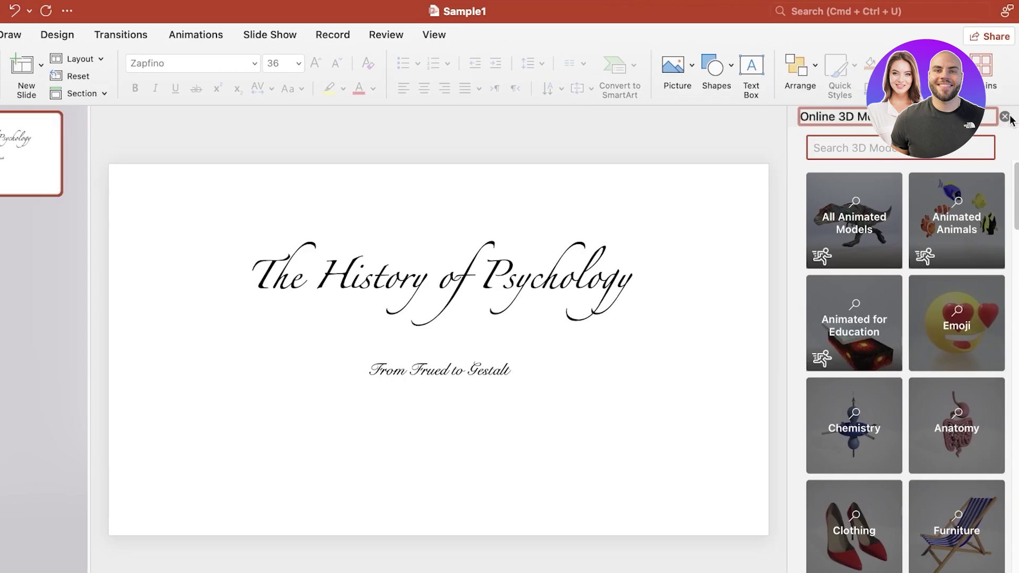
click(1006, 117)
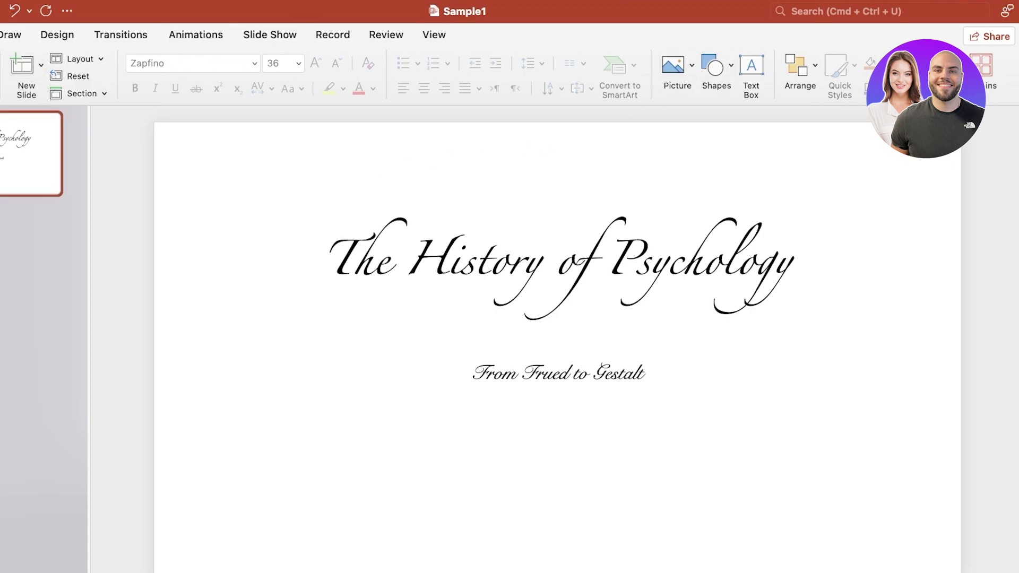
click(77, 37)
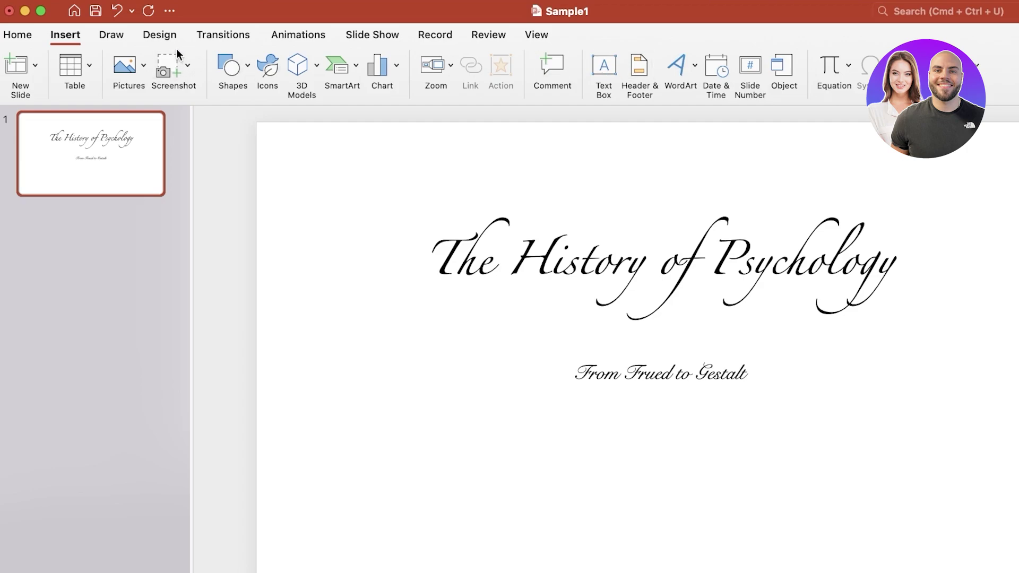
click(160, 35)
click(119, 37)
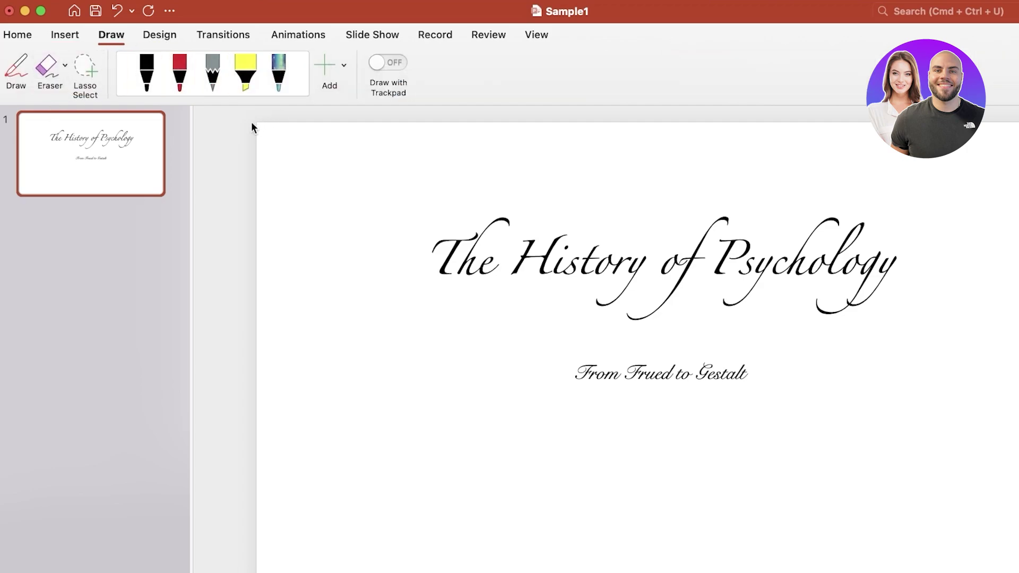
click(125, 31)
click(160, 36)
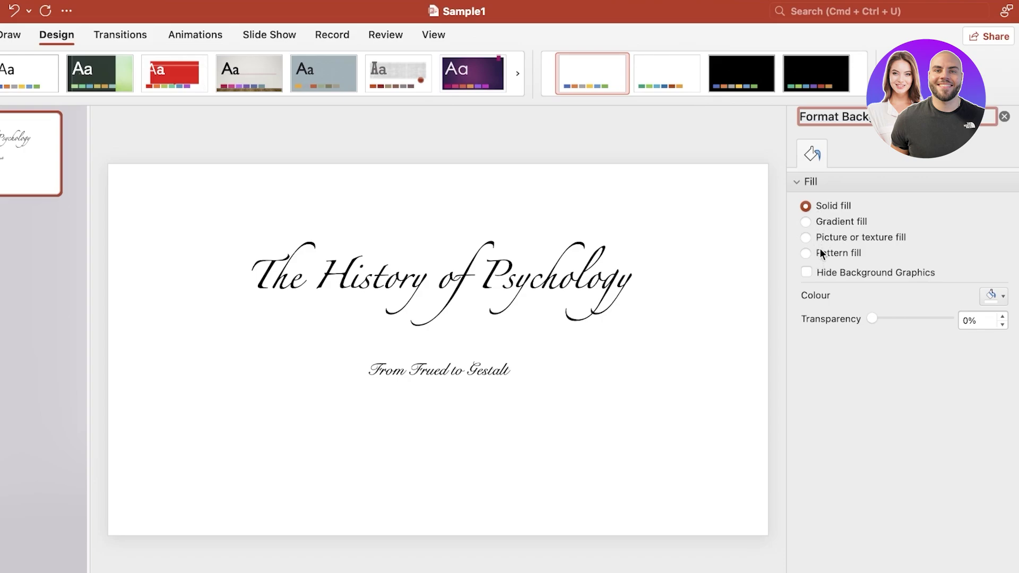
Fill the background with a light-blue preset gradient.
click(807, 222)
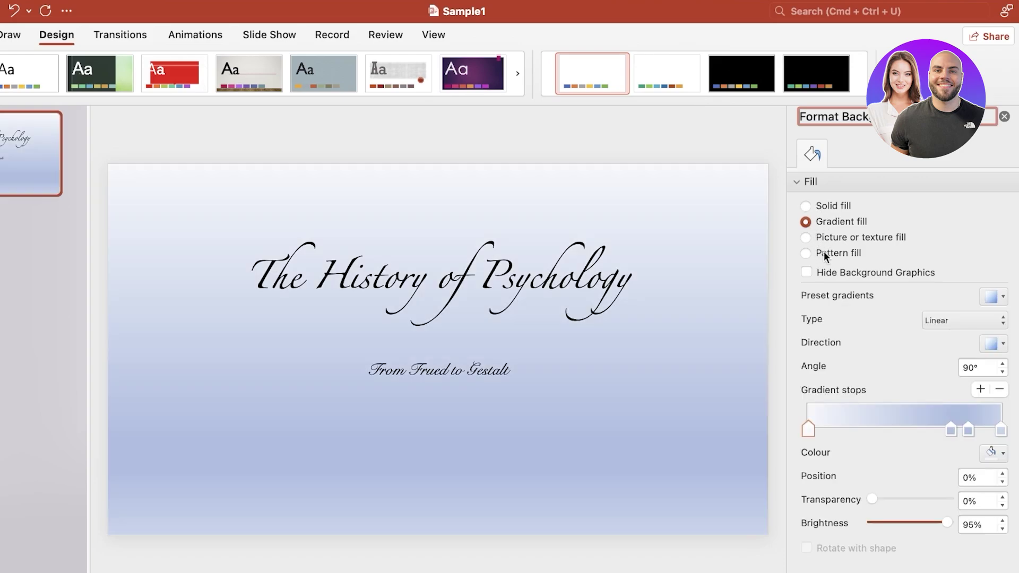
click(994, 296)
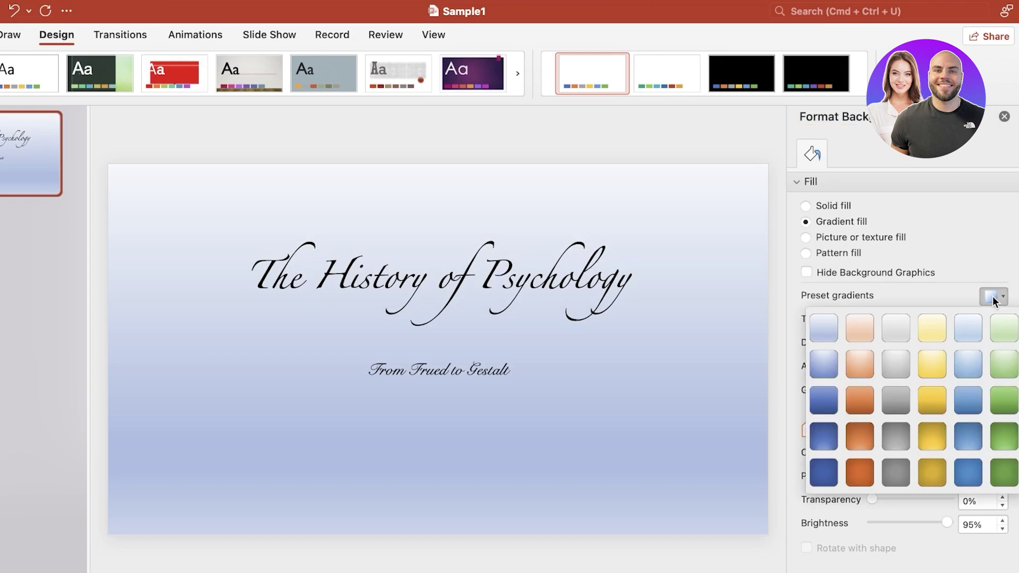
click(963, 328)
Compare rectangular, path and from-title gradient types, settling on Radial.
click(959, 321)
click(951, 344)
click(954, 320)
click(950, 342)
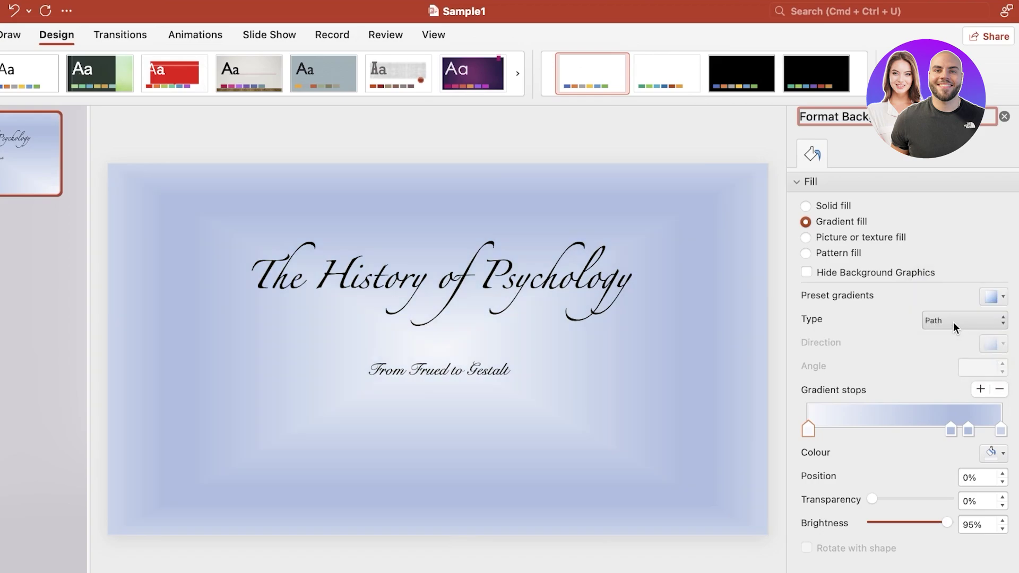
click(952, 318)
click(950, 337)
click(941, 325)
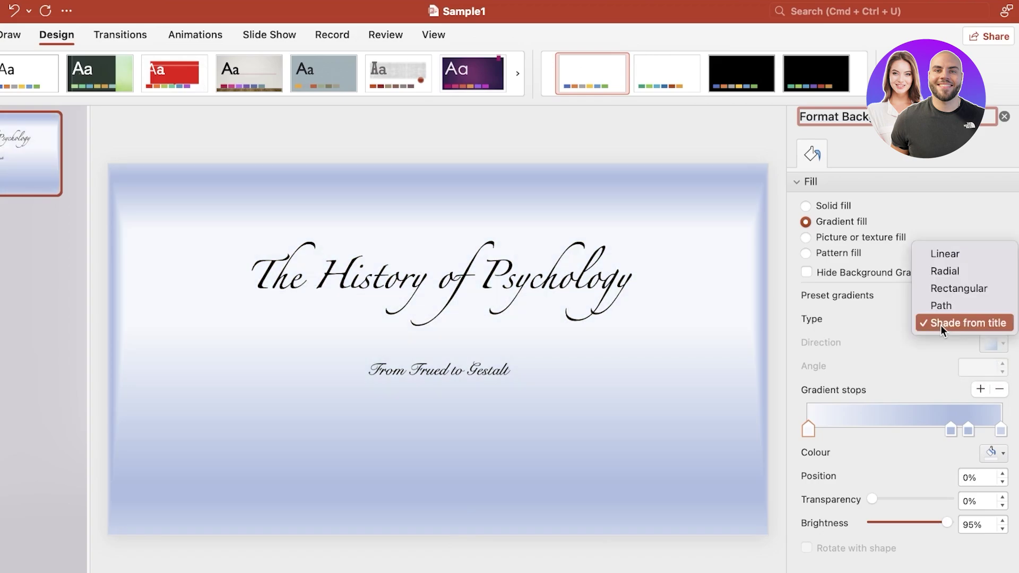
click(942, 302)
click(941, 318)
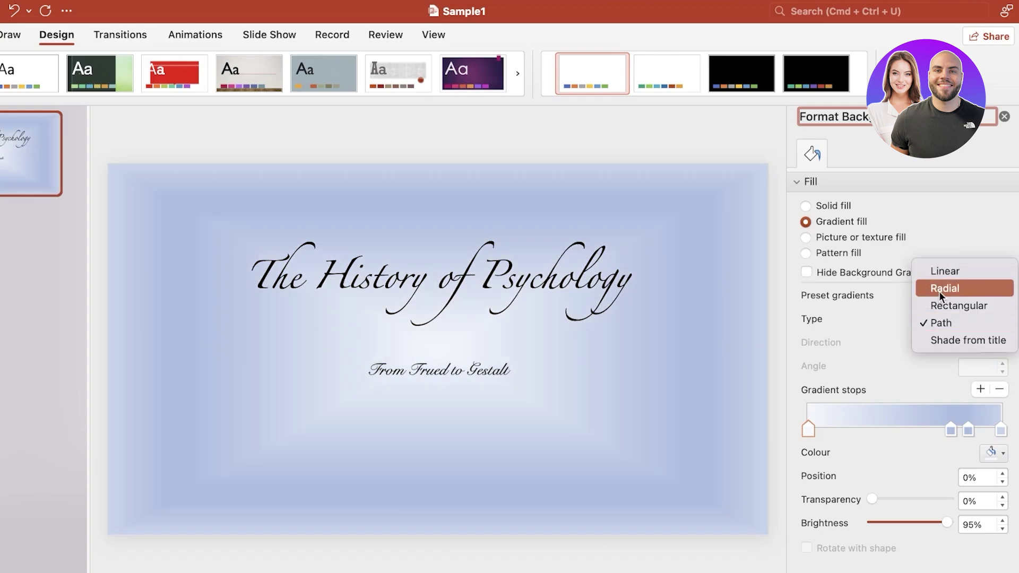
click(938, 291)
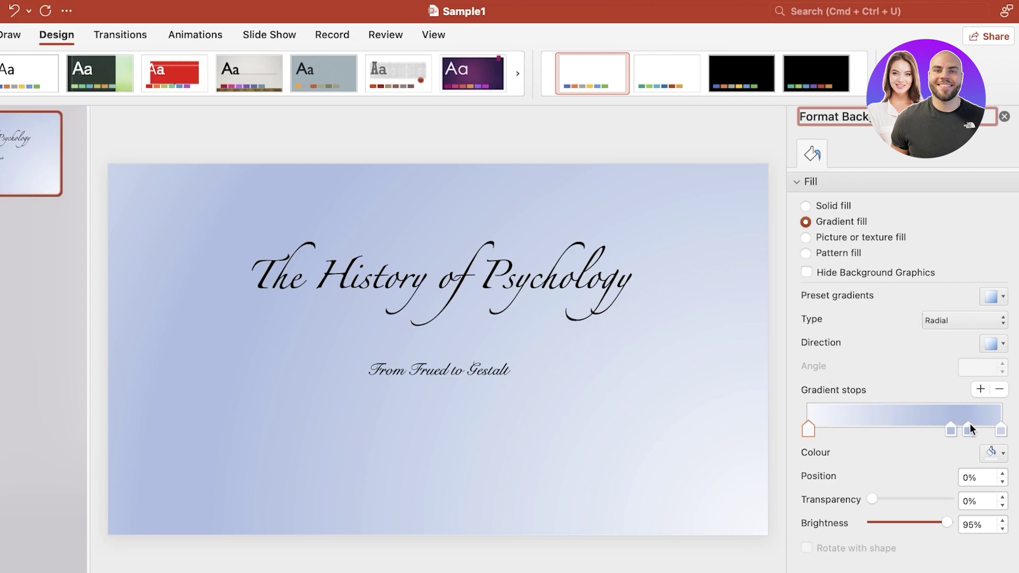
Colour the first gradient stop light pink using the colour wheel.
drag(952, 431, 945, 431)
click(809, 429)
click(994, 452)
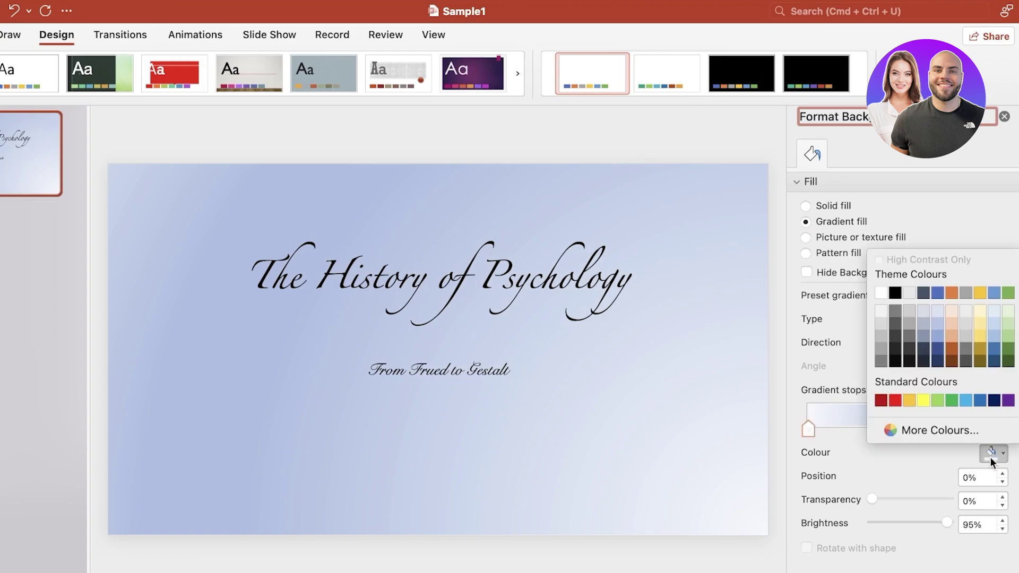
click(881, 294)
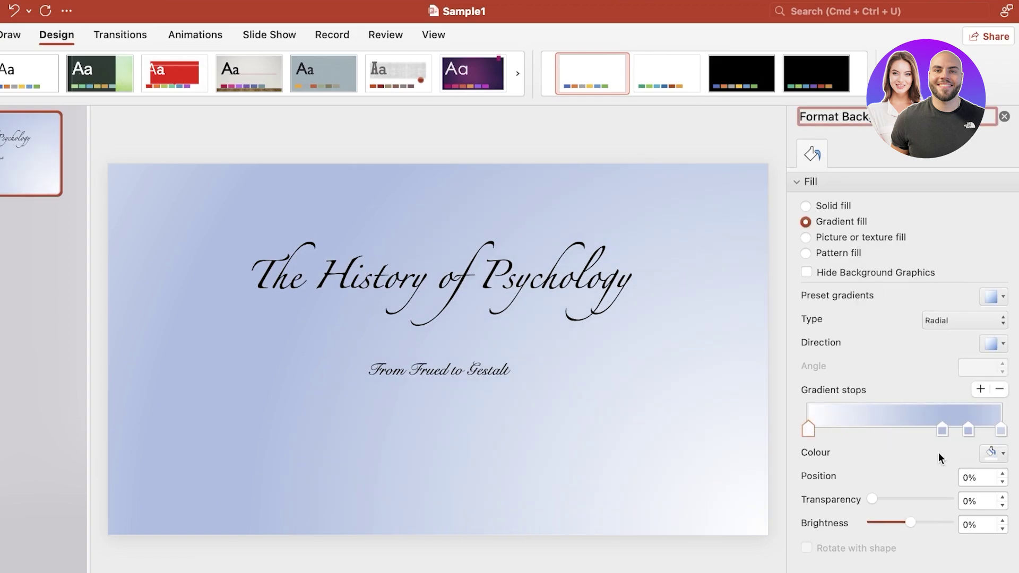
click(988, 452)
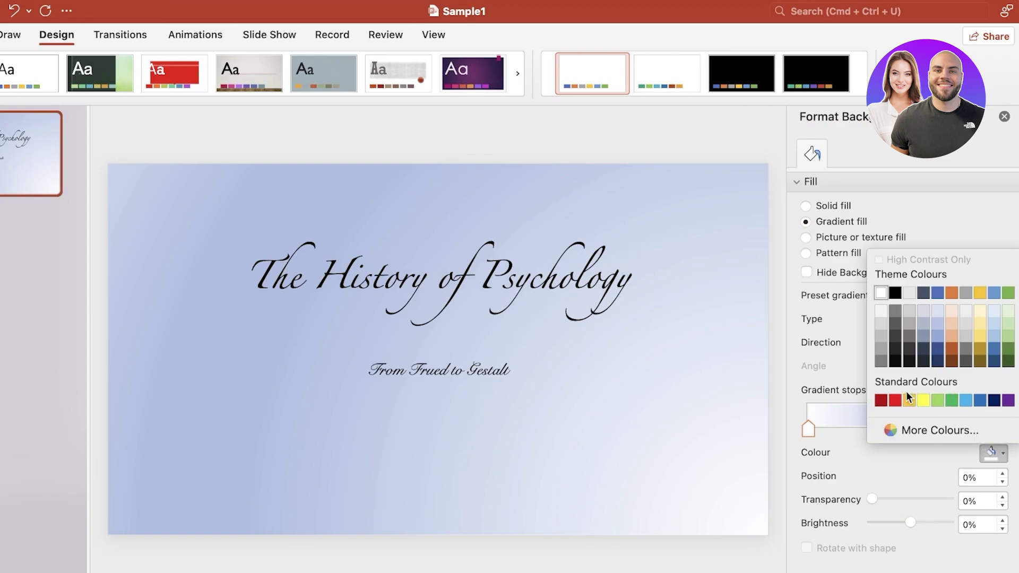
click(891, 428)
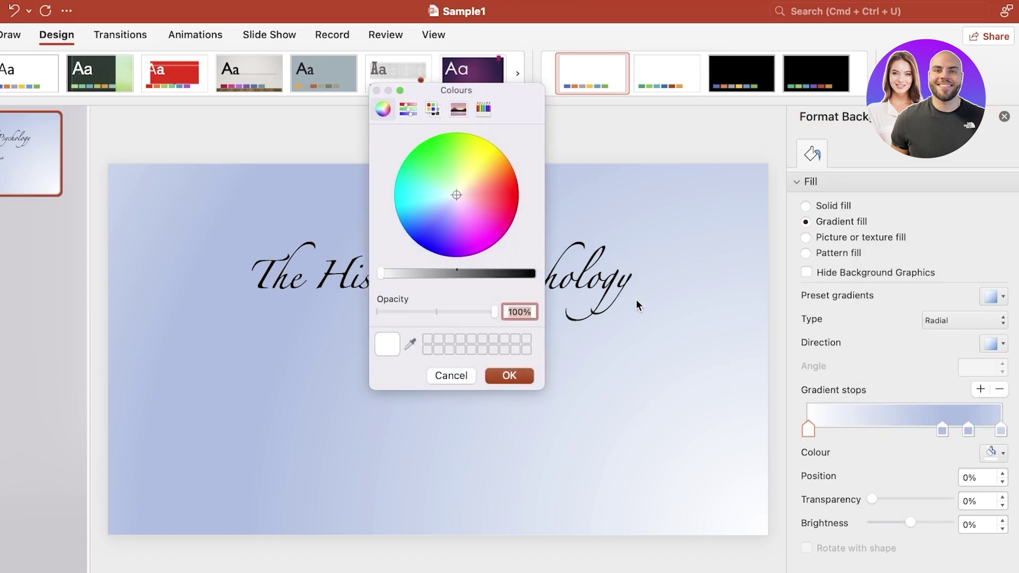
click(494, 218)
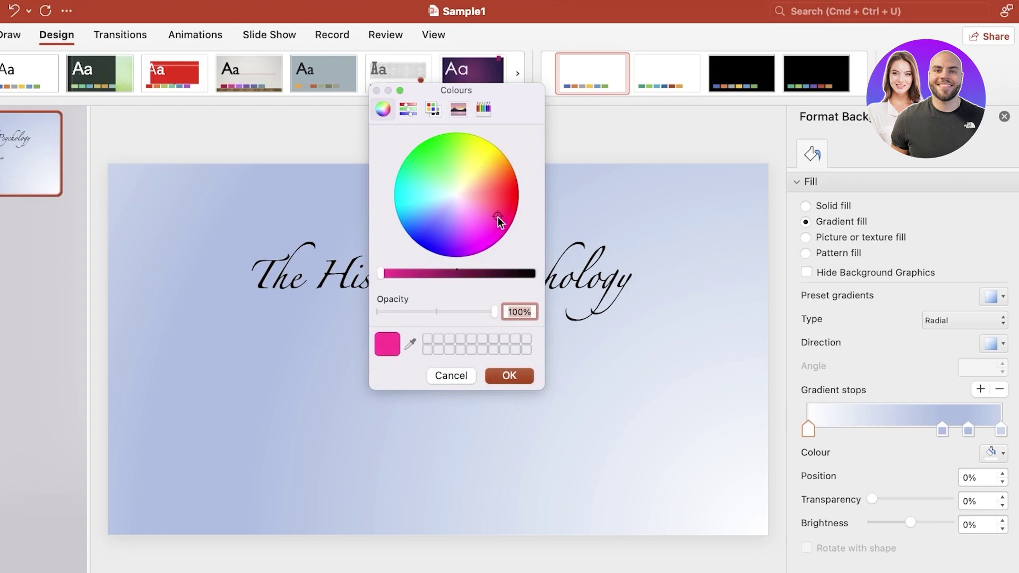
drag(493, 218, 469, 203)
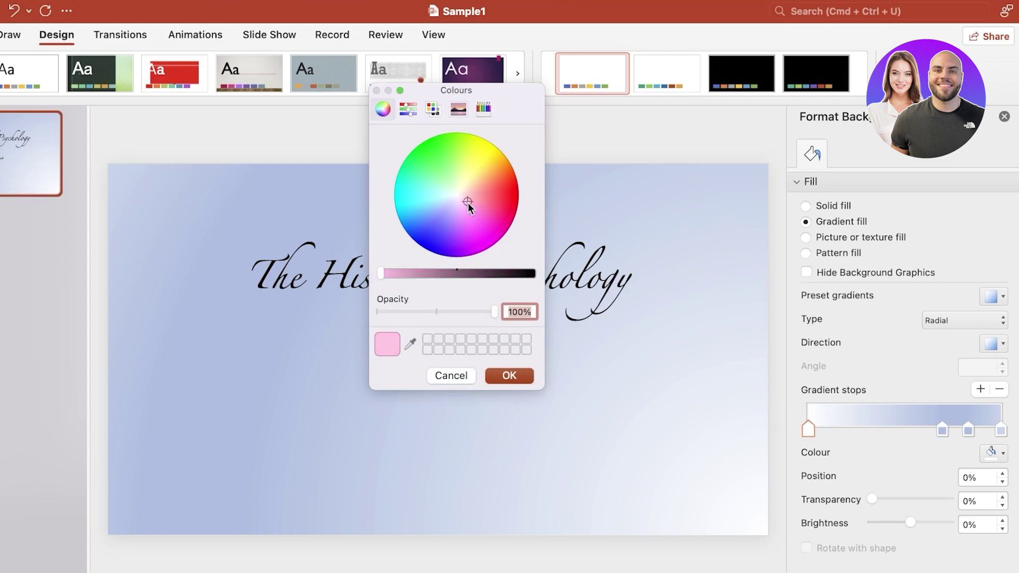
click(508, 373)
Add a gradient stop at 26% and colour it pale lavender.
click(980, 389)
drag(870, 432, 858, 432)
click(1001, 454)
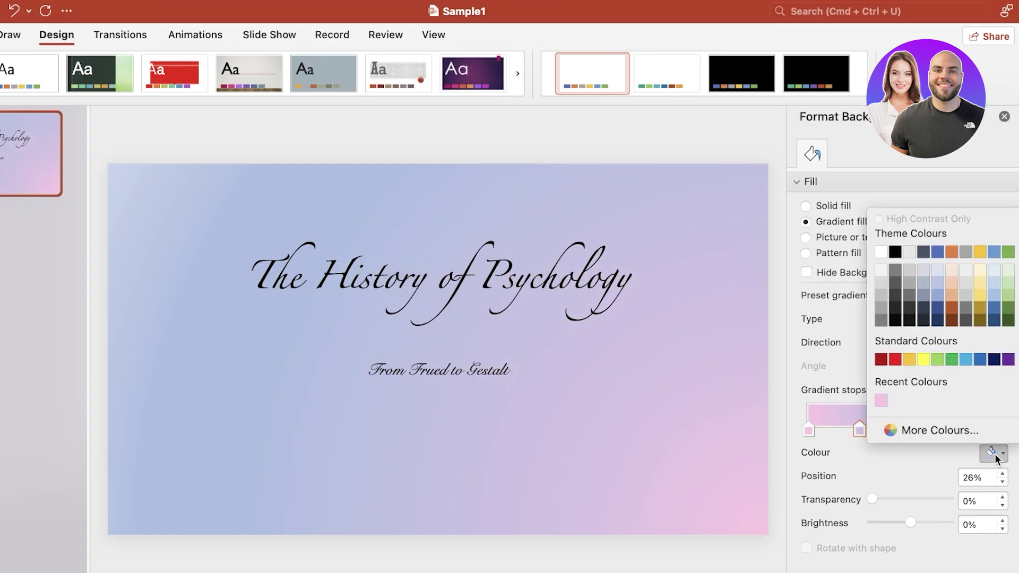
click(895, 426)
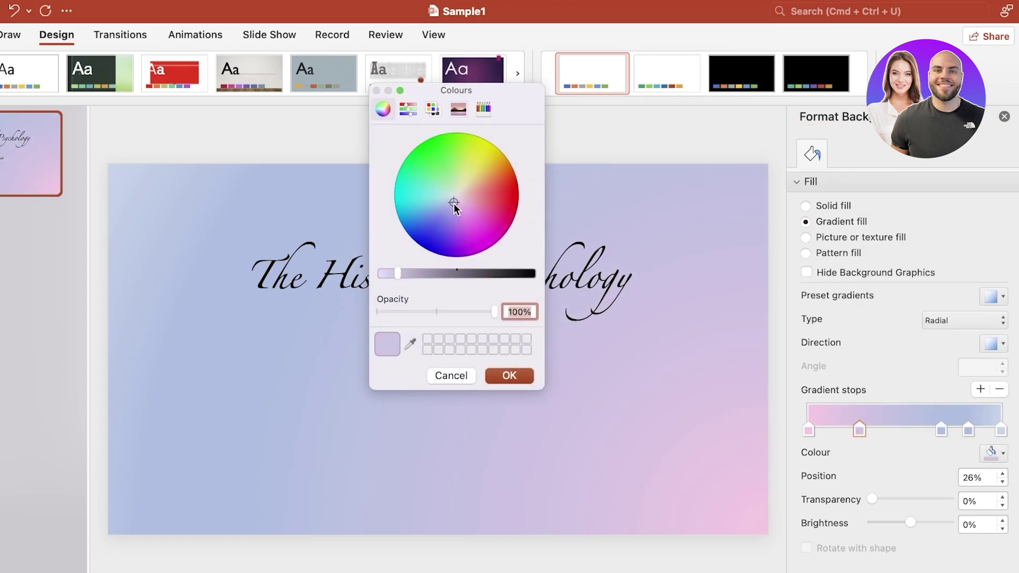
mouse_move(454, 204)
mouse_down()
mouse_move(464, 209)
mouse_move(452, 200)
mouse_up()
Confirm the pale lavender stop and nudge a middle gradient stop slightly left.
click(523, 378)
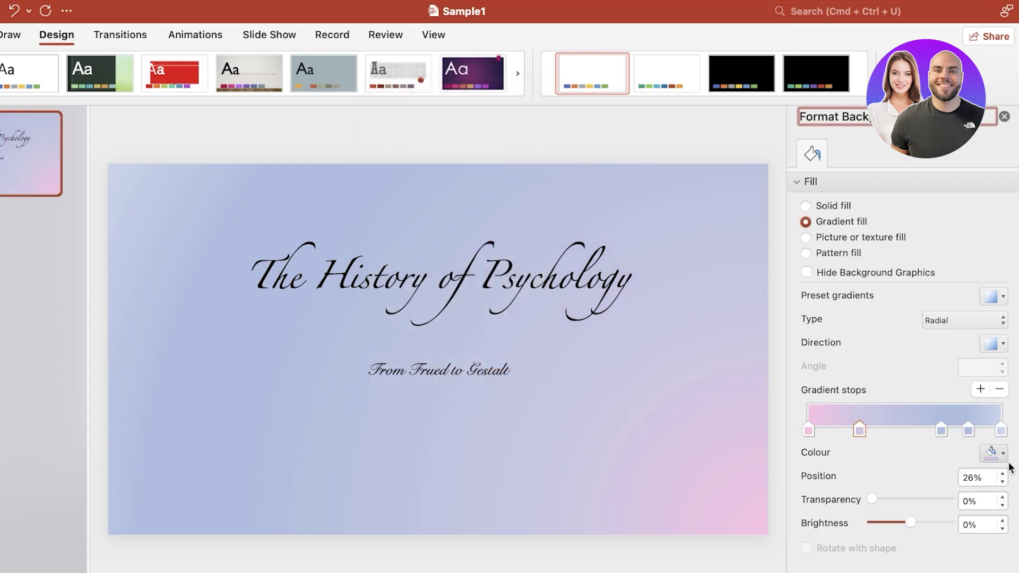
click(941, 430)
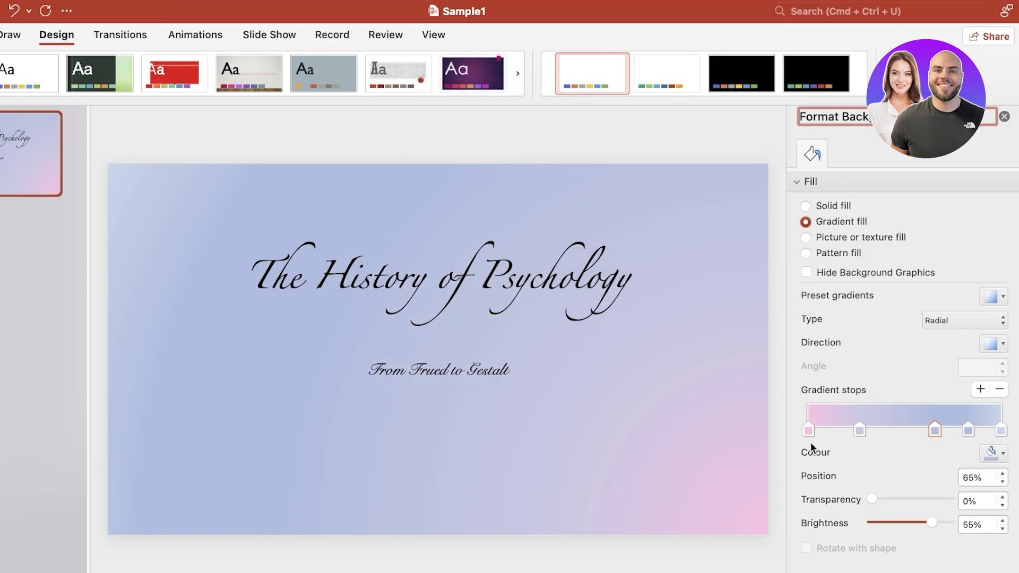
click(860, 429)
drag(902, 429, 886, 429)
Recolour the 65% gradient stop cyan-blue using More Colours.
click(935, 428)
click(993, 453)
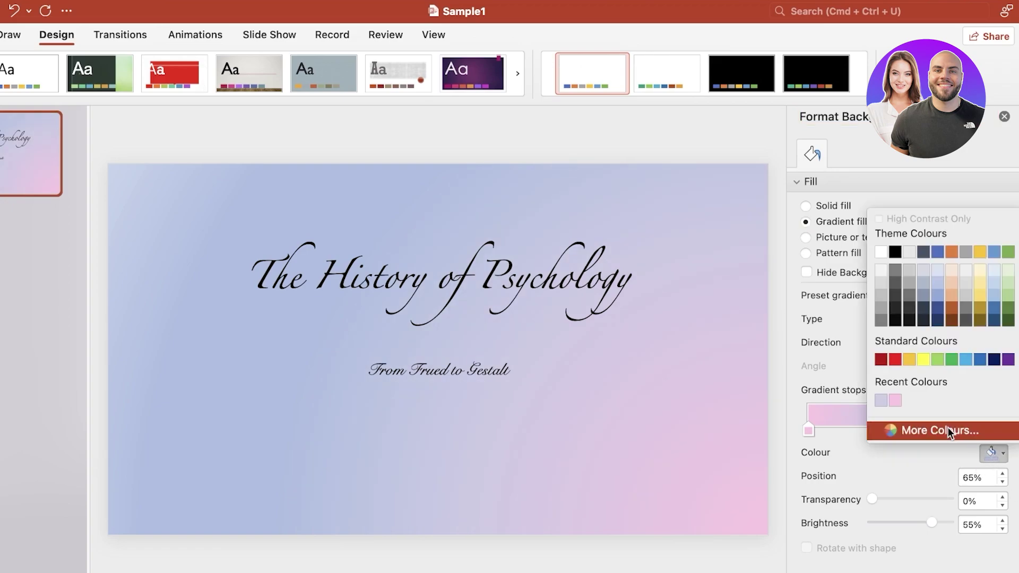
click(902, 428)
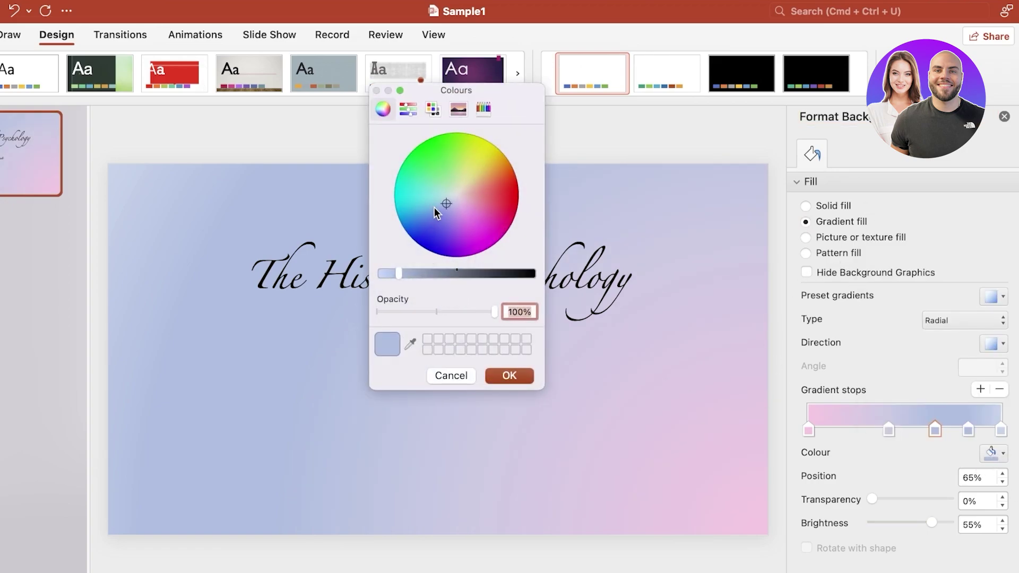
click(437, 213)
click(510, 376)
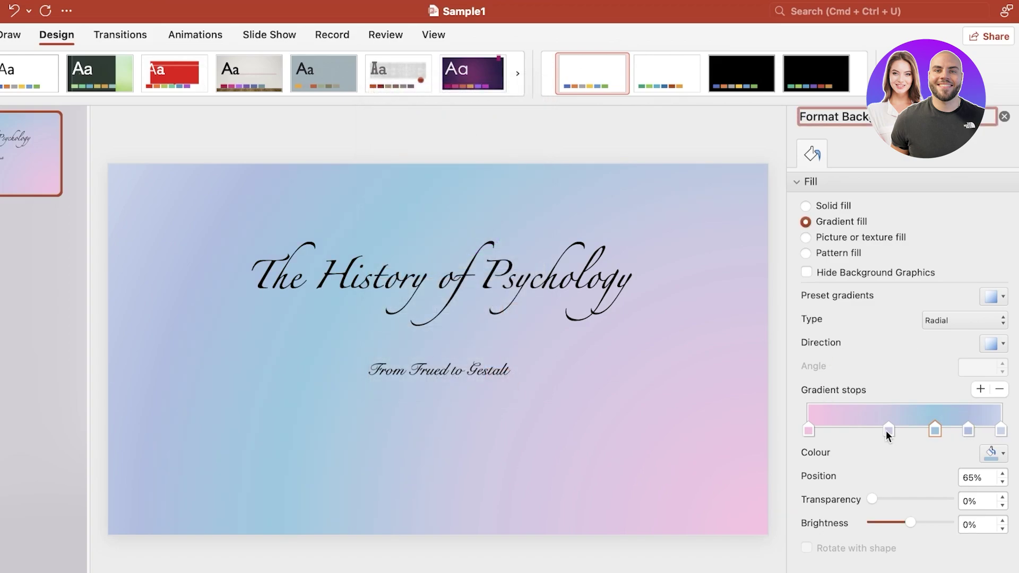
Recolour the 41% gradient stop, first light blue, then lavender.
click(889, 430)
click(1003, 455)
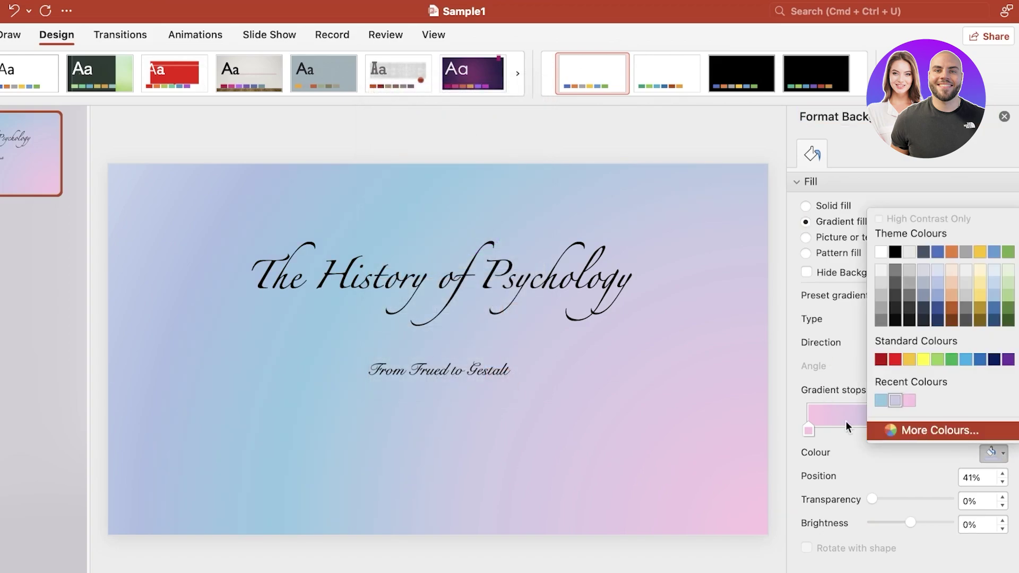
click(881, 400)
click(993, 453)
click(940, 430)
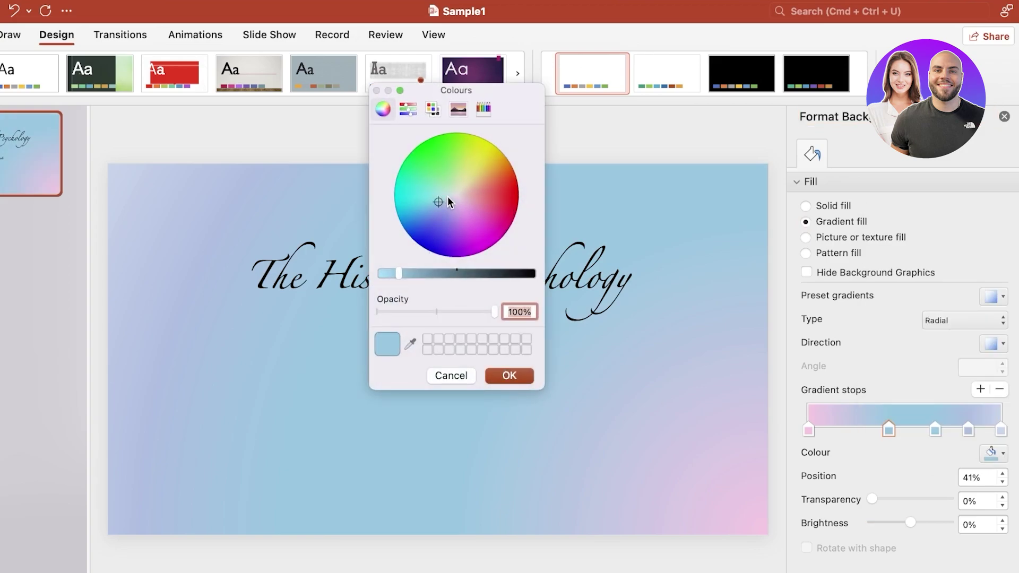
drag(448, 197, 456, 206)
click(509, 375)
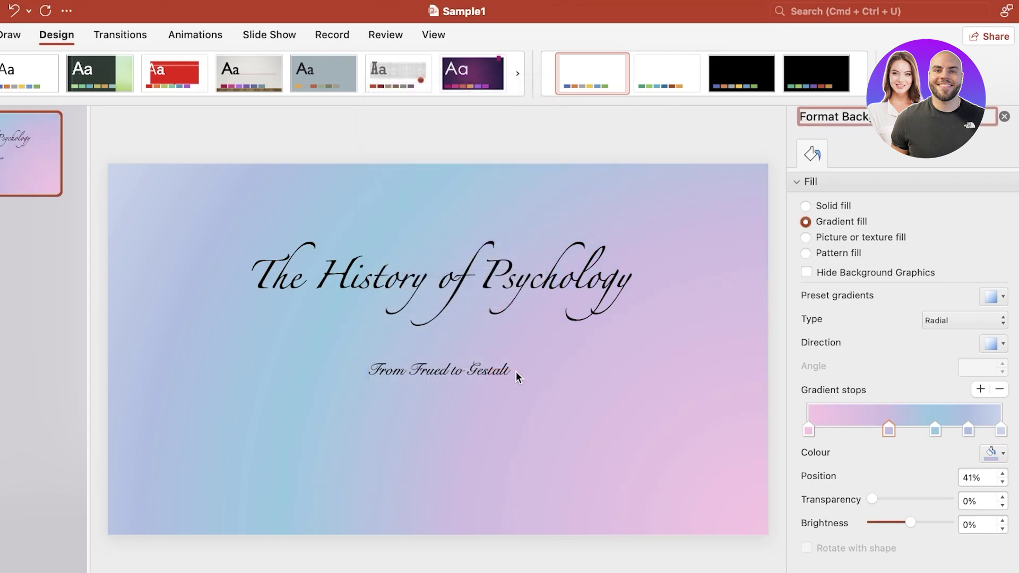
Make the 83% gradient stop cyan and close the Format Background pane.
click(969, 428)
click(996, 455)
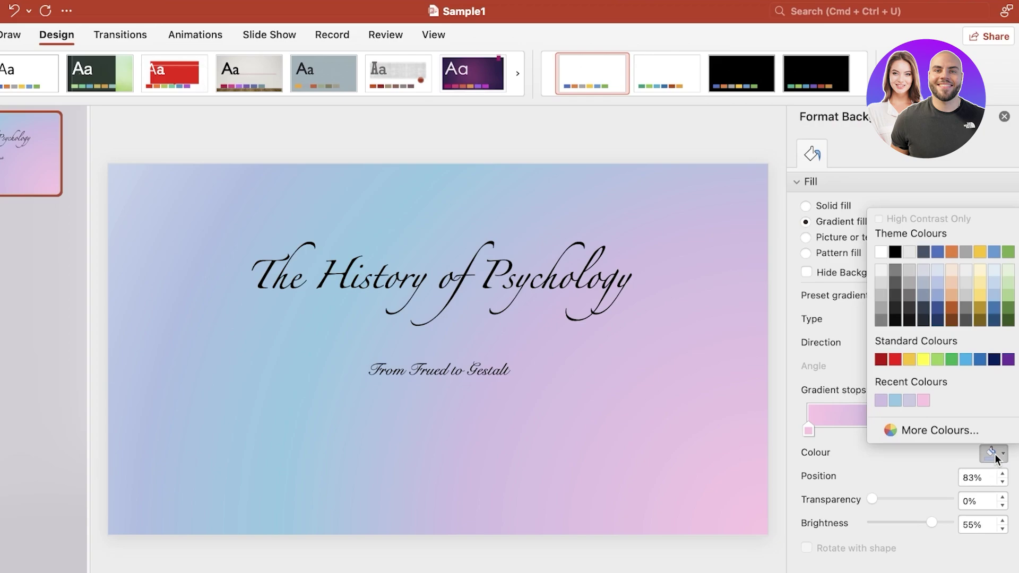
key(XF86MonBrightnessDown)
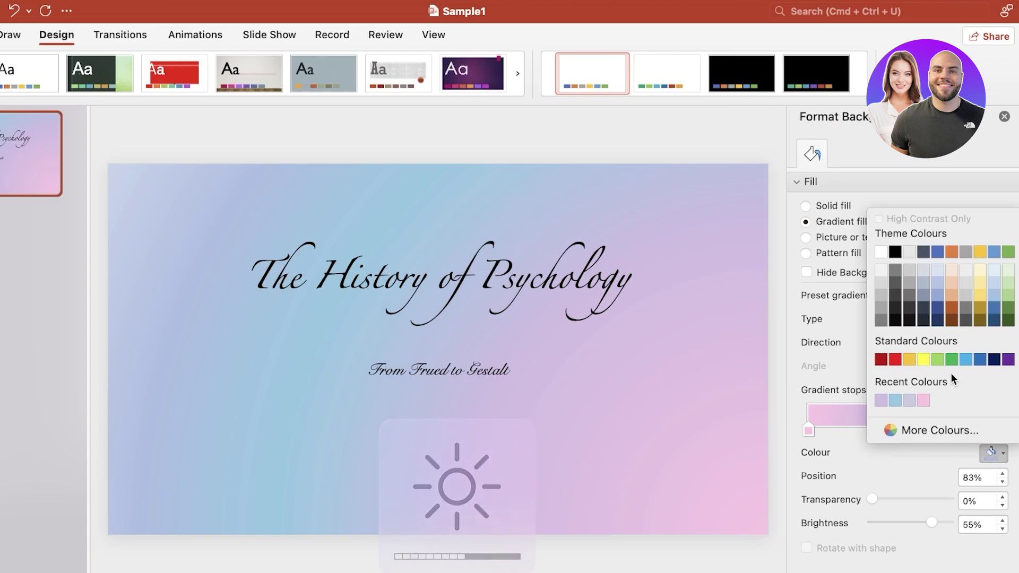
click(906, 430)
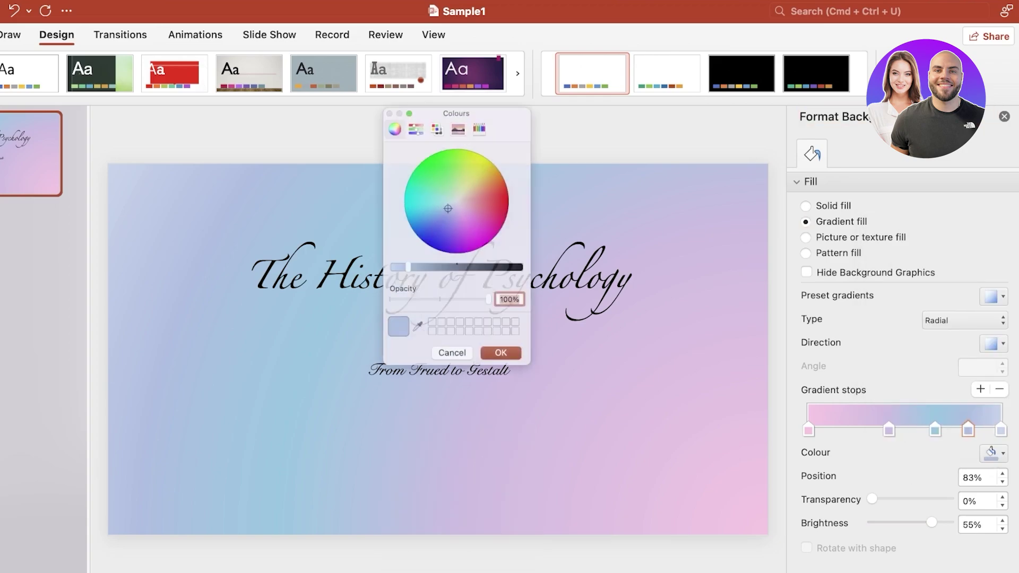
click(425, 198)
click(523, 374)
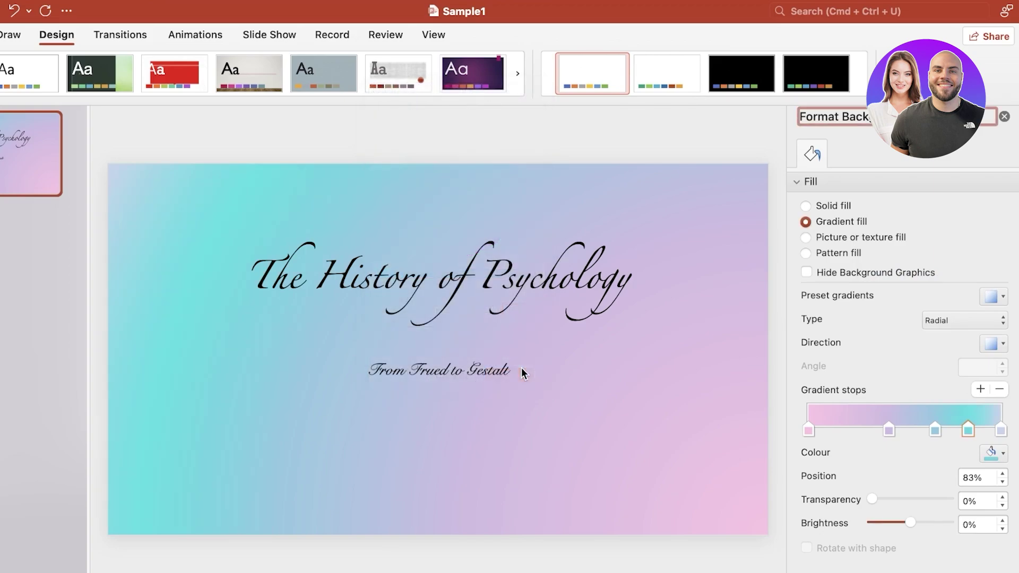
click(1004, 116)
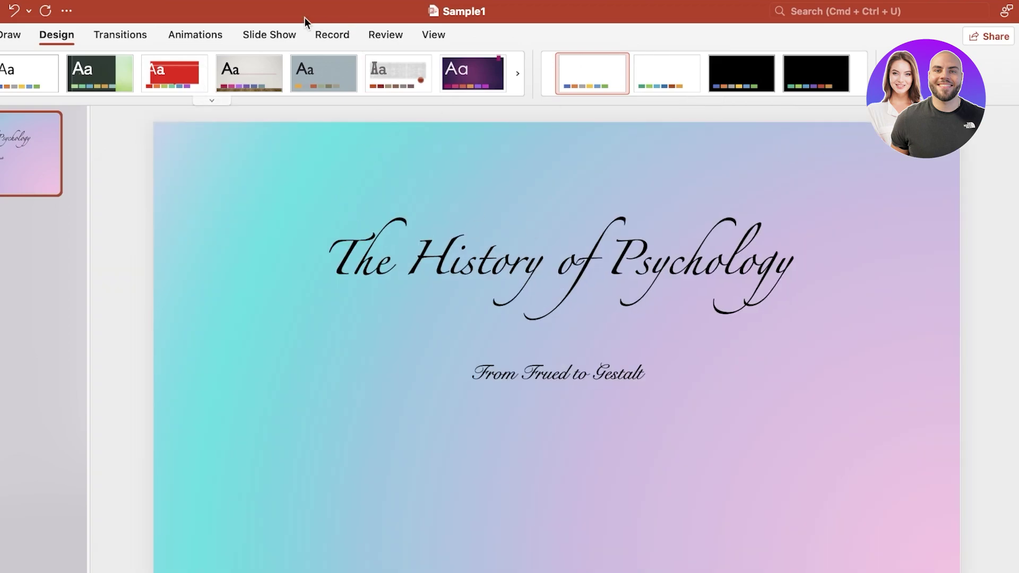
click(117, 35)
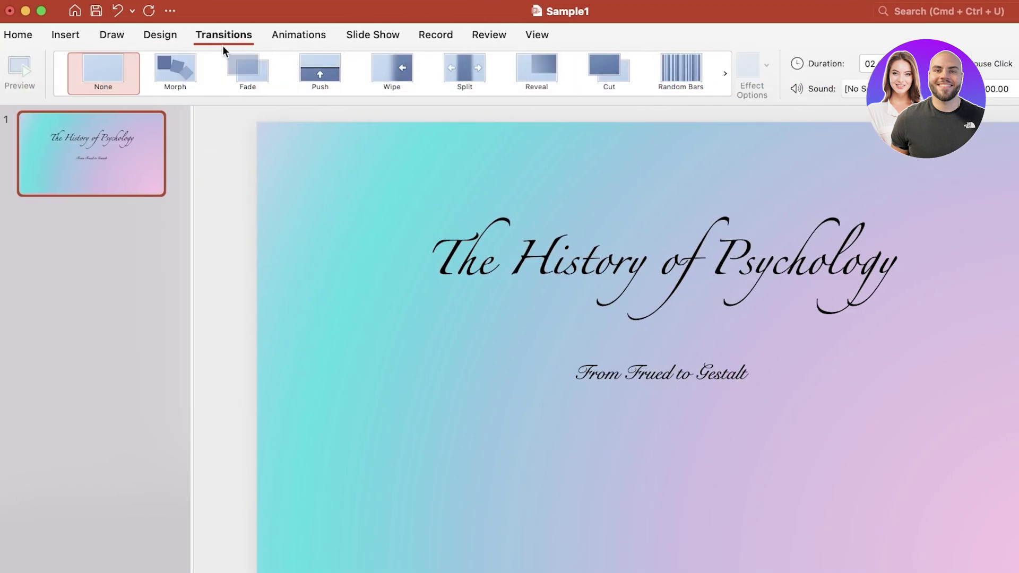
click(293, 37)
click(378, 34)
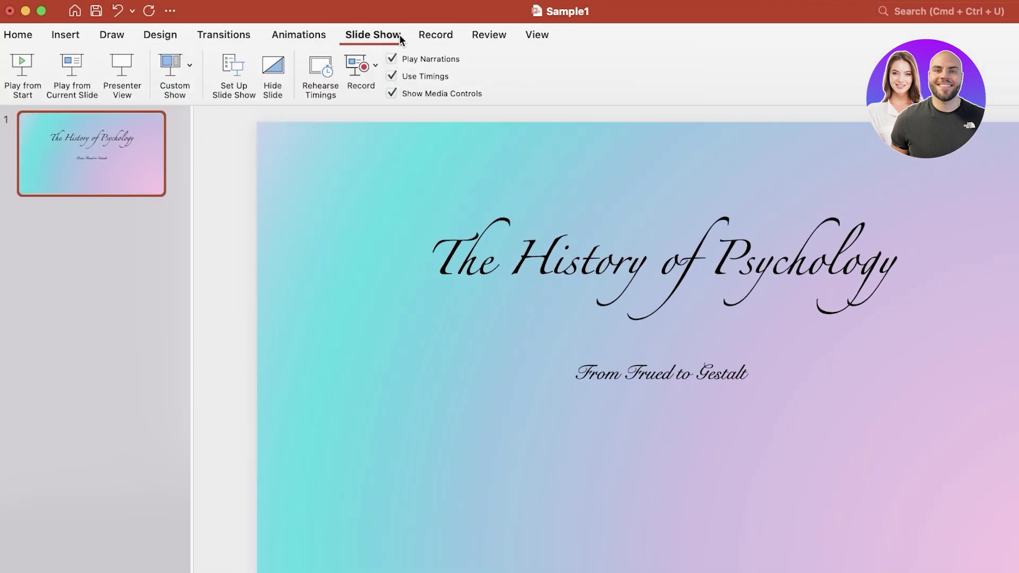
click(489, 35)
click(437, 35)
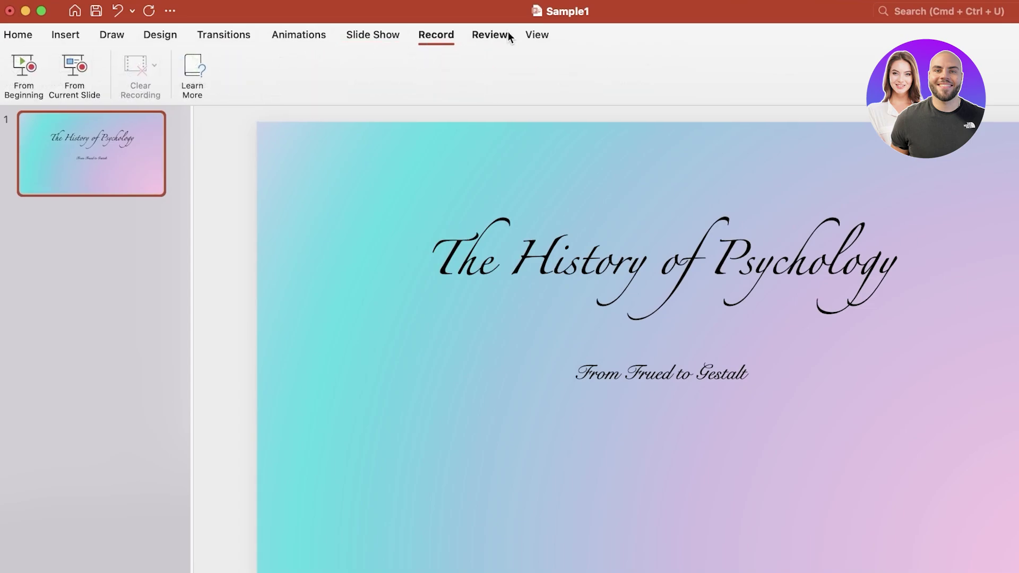
click(476, 42)
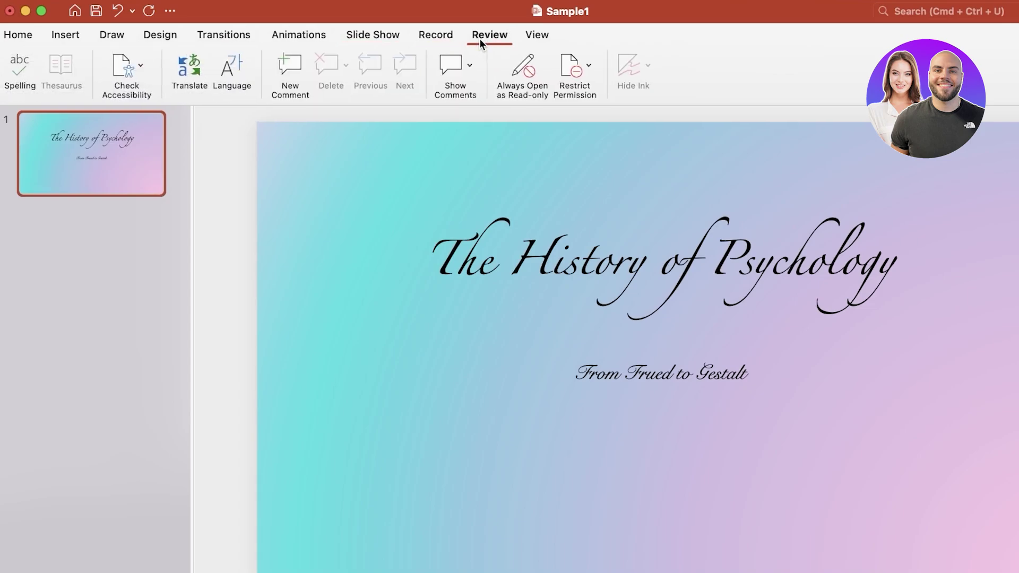
click(537, 35)
click(26, 42)
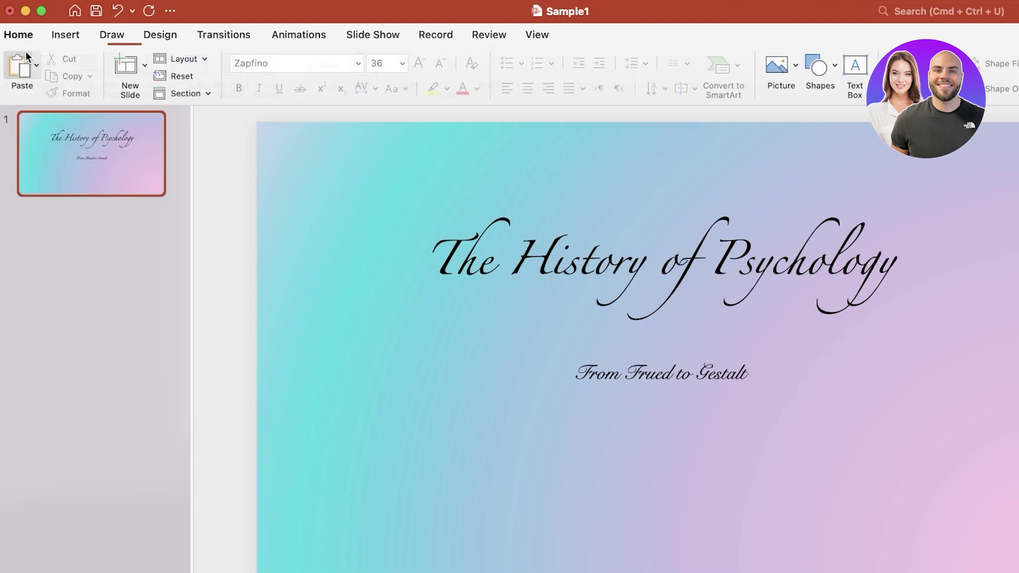
click(74, 354)
click(71, 148)
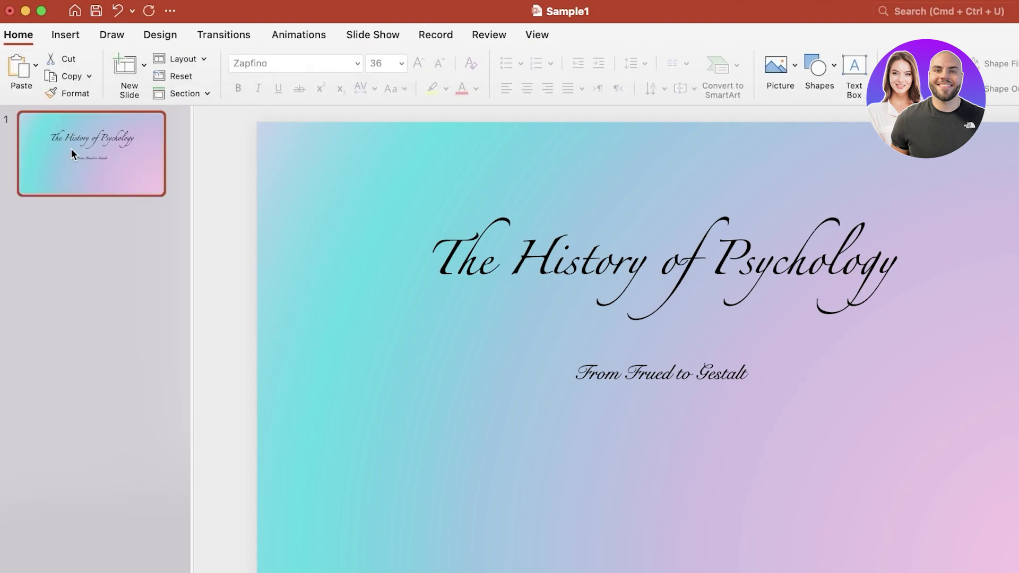
right_click(71, 148)
Add a new second slide and delete its title and content placeholders.
click(22, 305)
click(123, 78)
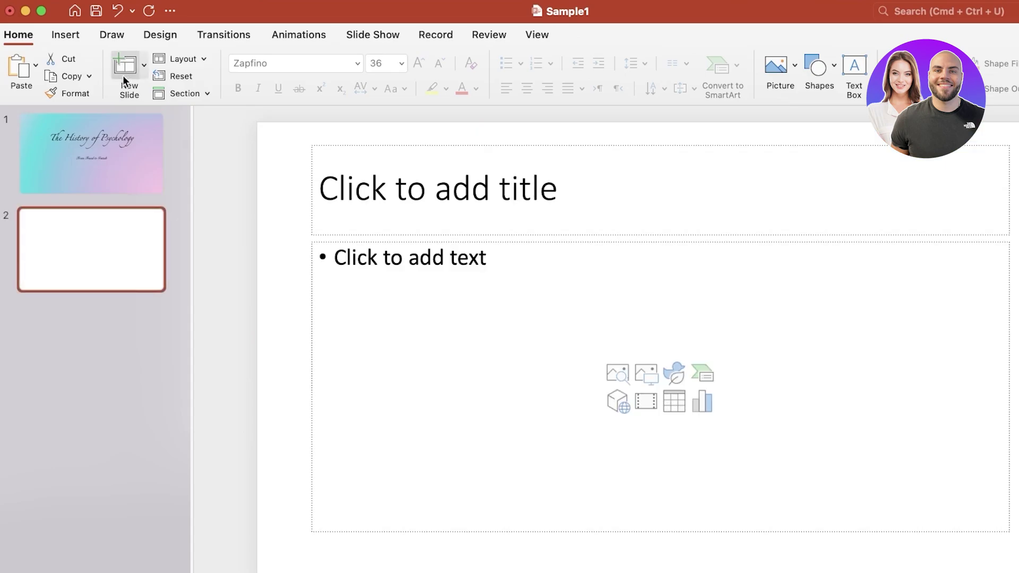
click(334, 165)
click(400, 138)
click(400, 146)
click(399, 146)
key(Delete)
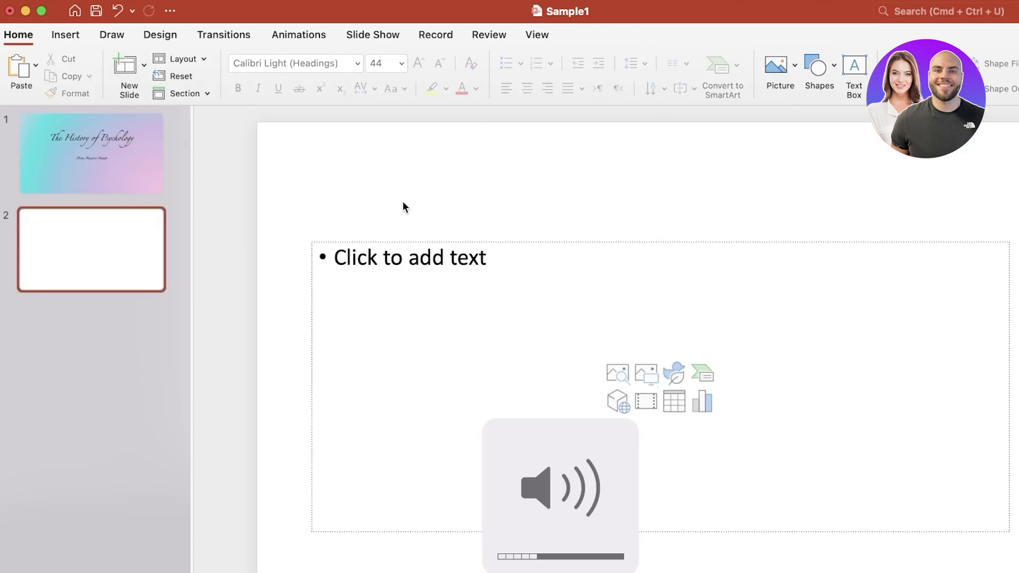
click(406, 278)
click(410, 242)
key(Delete)
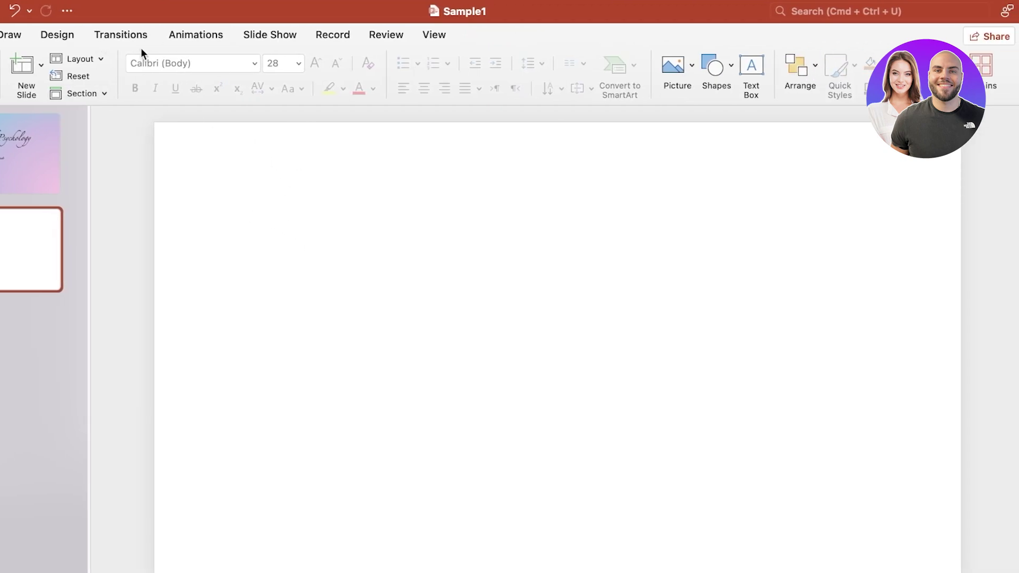
Bring up the Home ribbon's Picture insertion options to reach Stock Images.
click(670, 61)
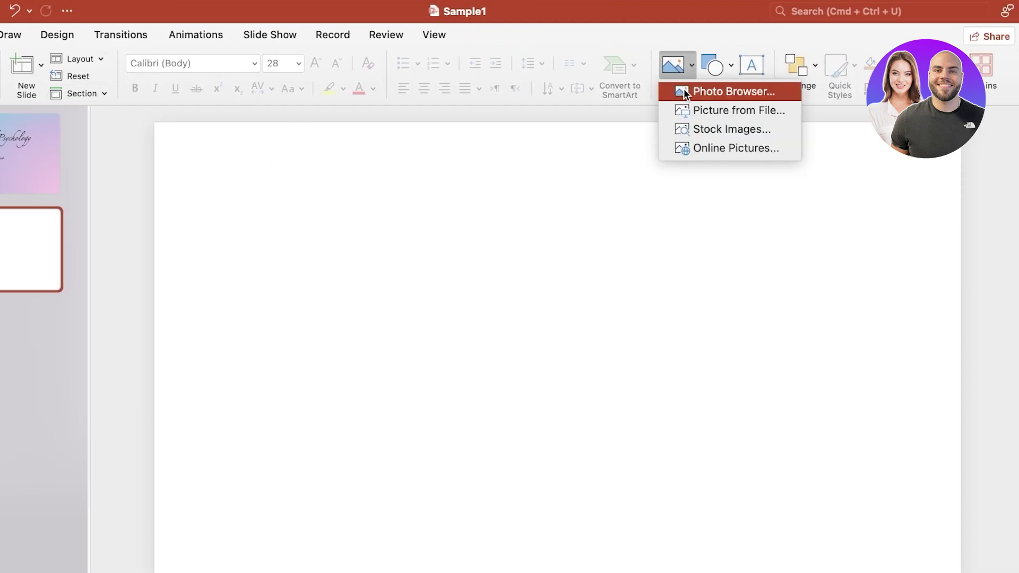
click(689, 110)
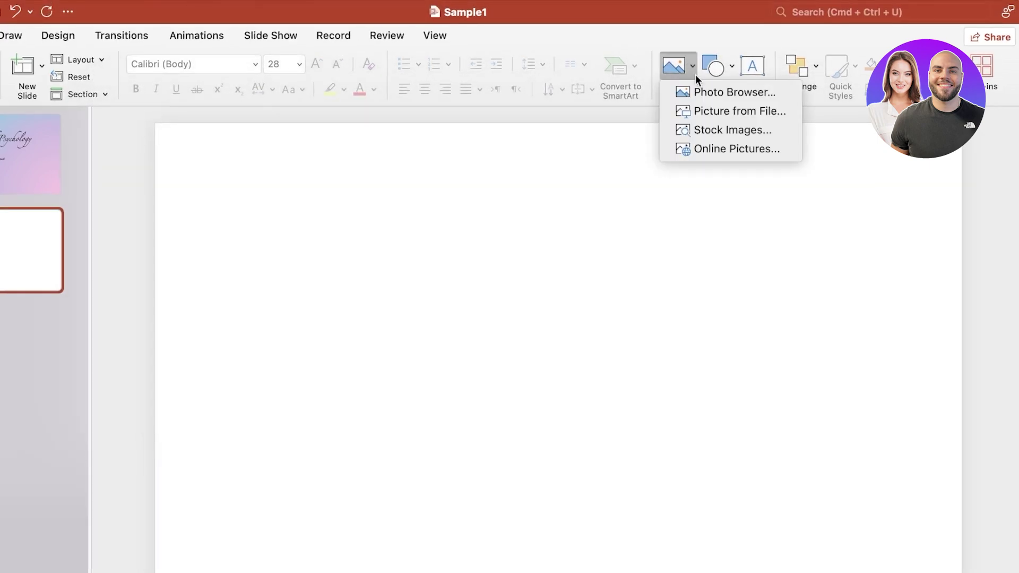
click(733, 129)
Search the stock image library for 'psychology', then clear the failed search.
click(957, 10)
click(467, 265)
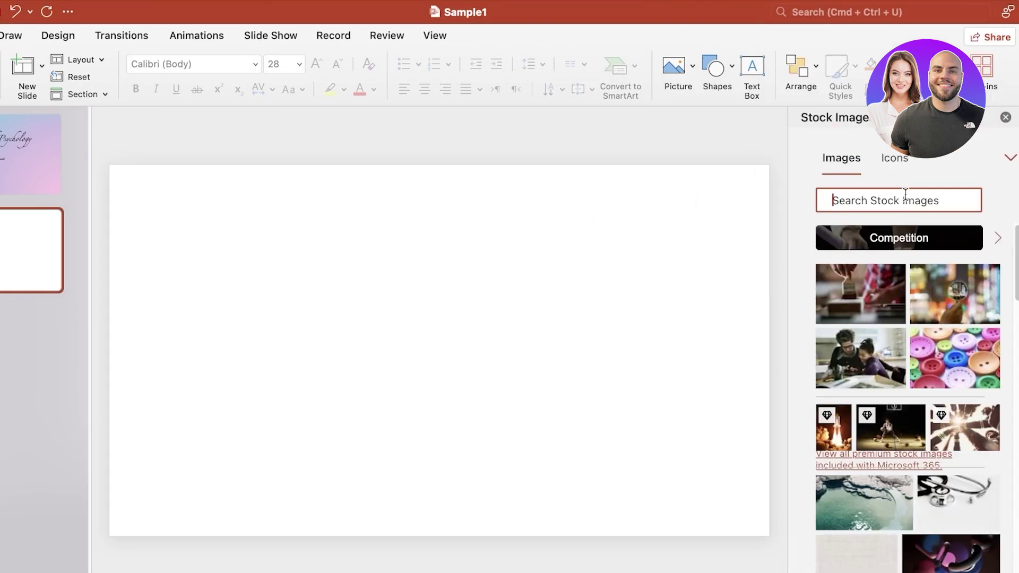
text(psychology)
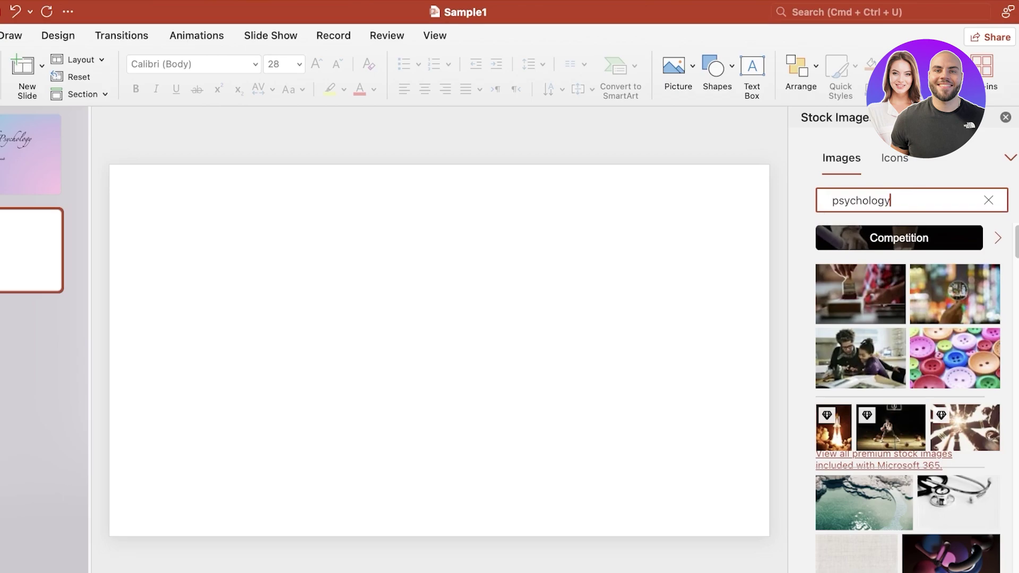
key(Return)
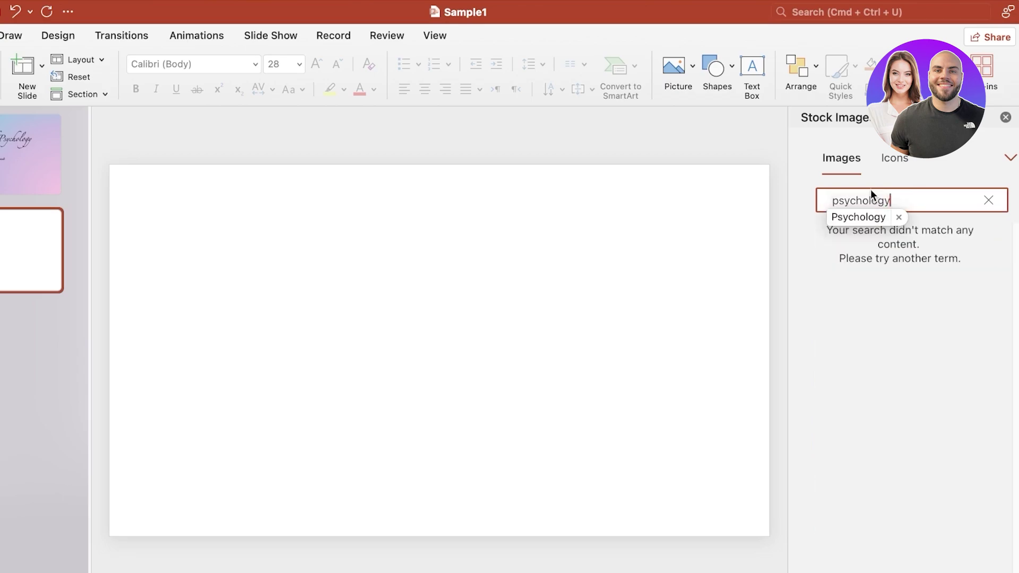
click(853, 215)
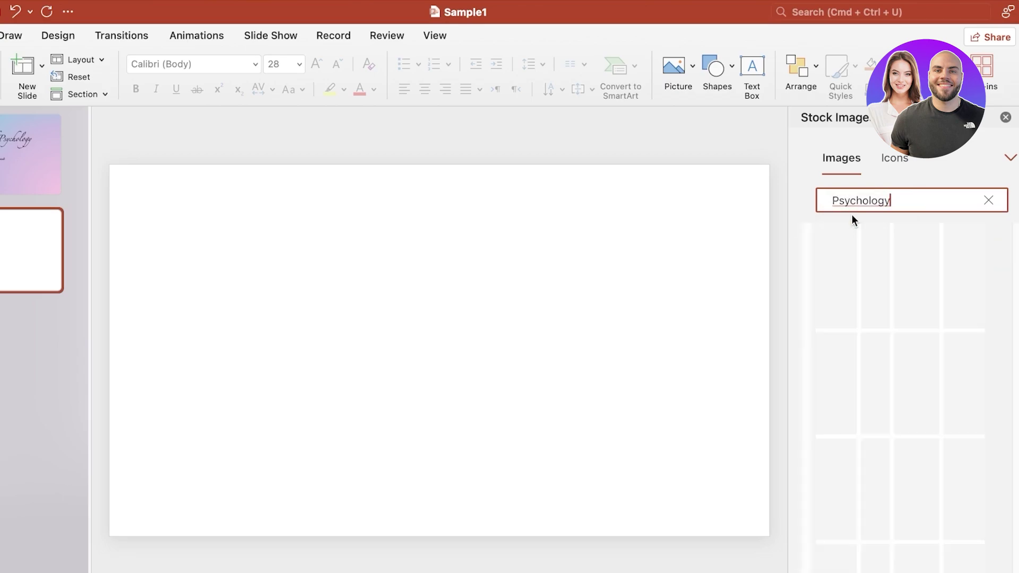
key(super+a)
Search stock images for 'study' and insert the flying egrets photo.
text(s)
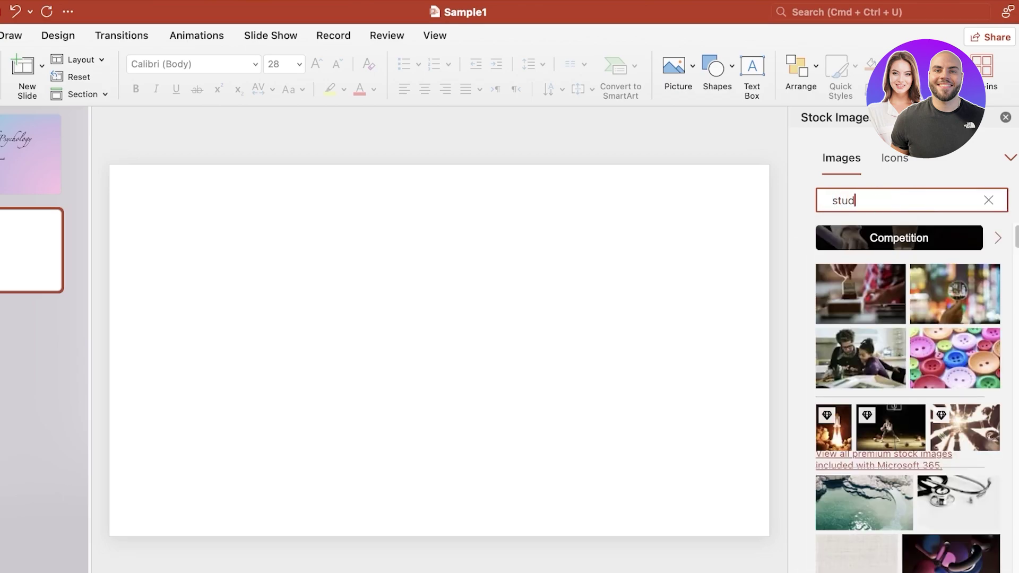
key(Return)
scroll(900, 403, down, 1)
scroll(891, 452, down, 3)
scroll(885, 503, down, 2)
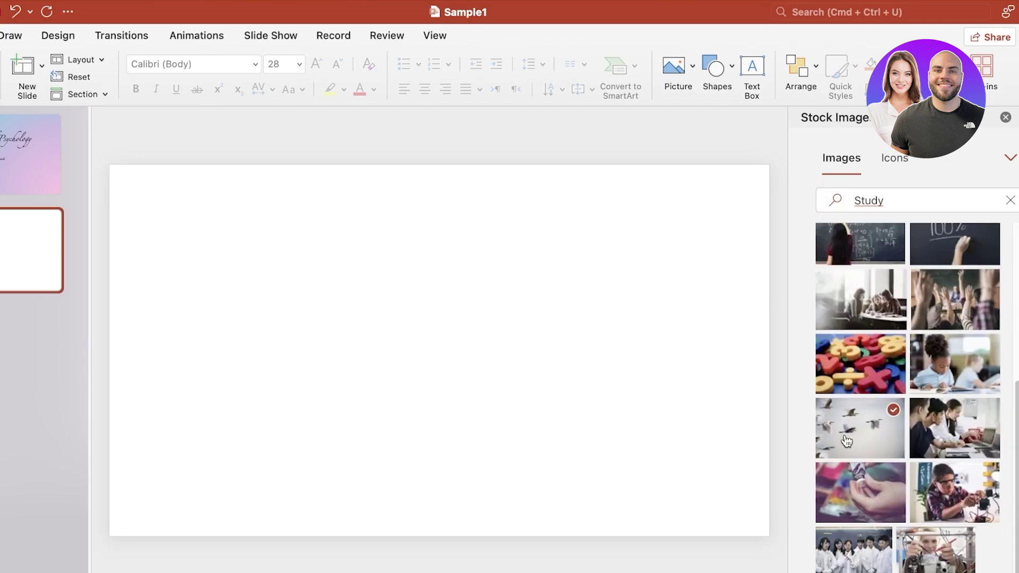
click(870, 430)
click(1005, 117)
Enlarge the birds photo from its corner and move it up and left.
drag(666, 491, 1008, 568)
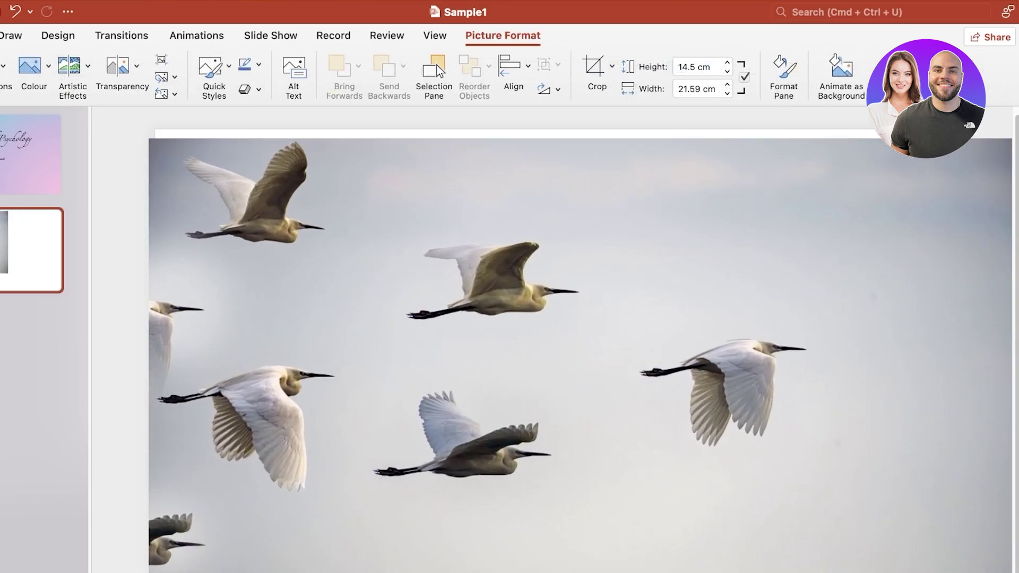
drag(860, 453, 819, 398)
right_click(721, 356)
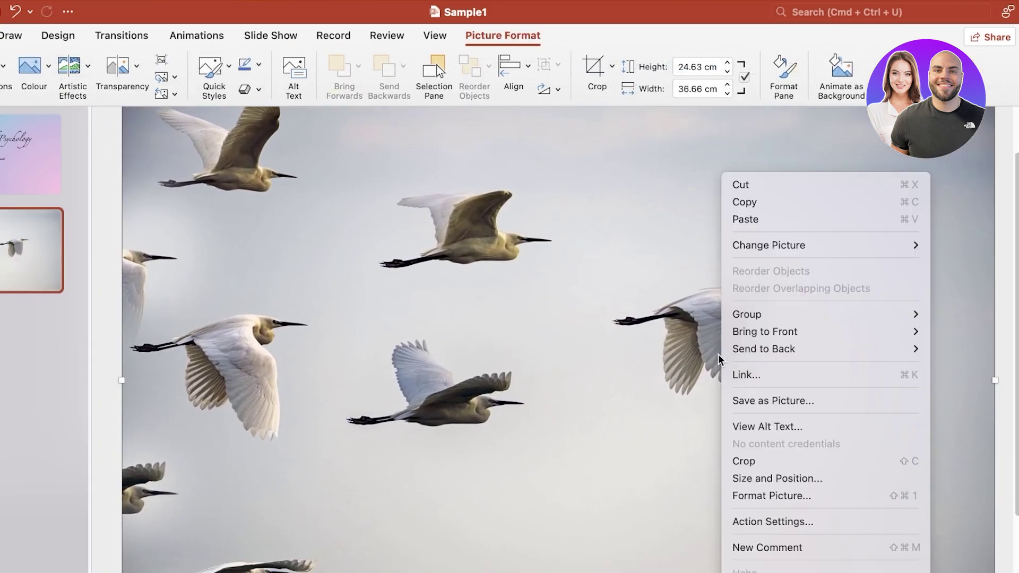
click(717, 351)
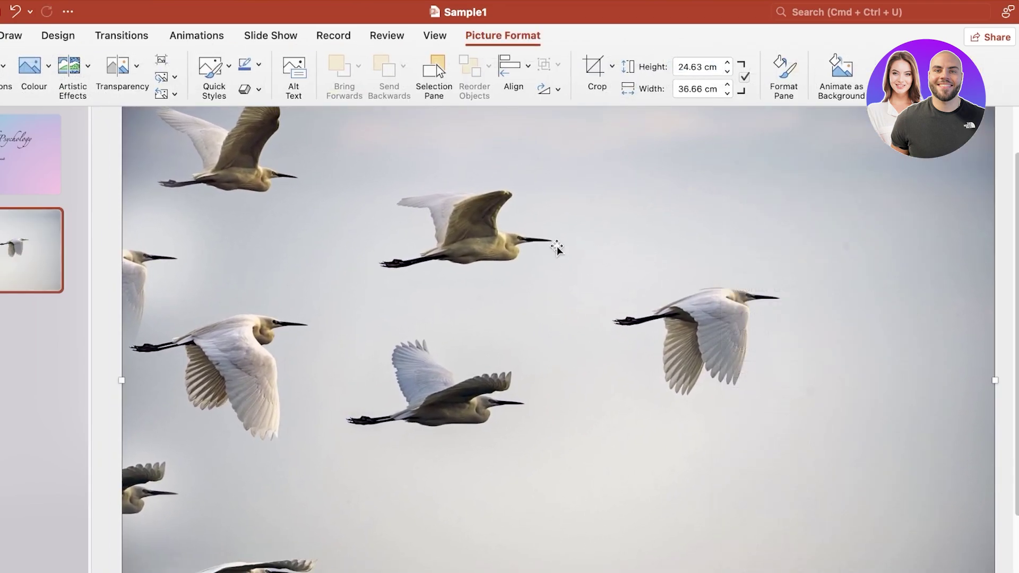
Apply Animate as Background to the photo with a chosen focus point.
click(841, 68)
click(542, 357)
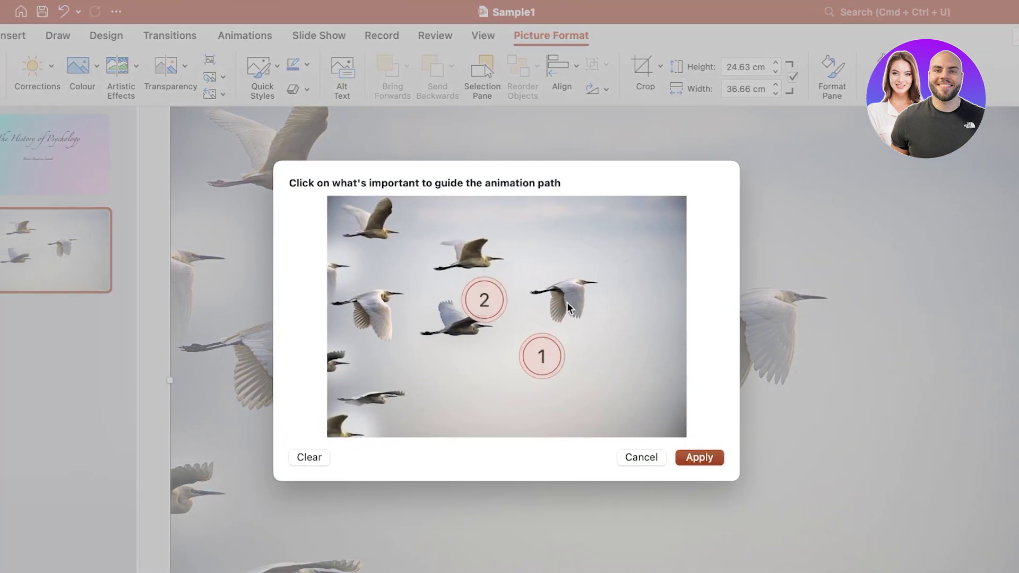
click(696, 457)
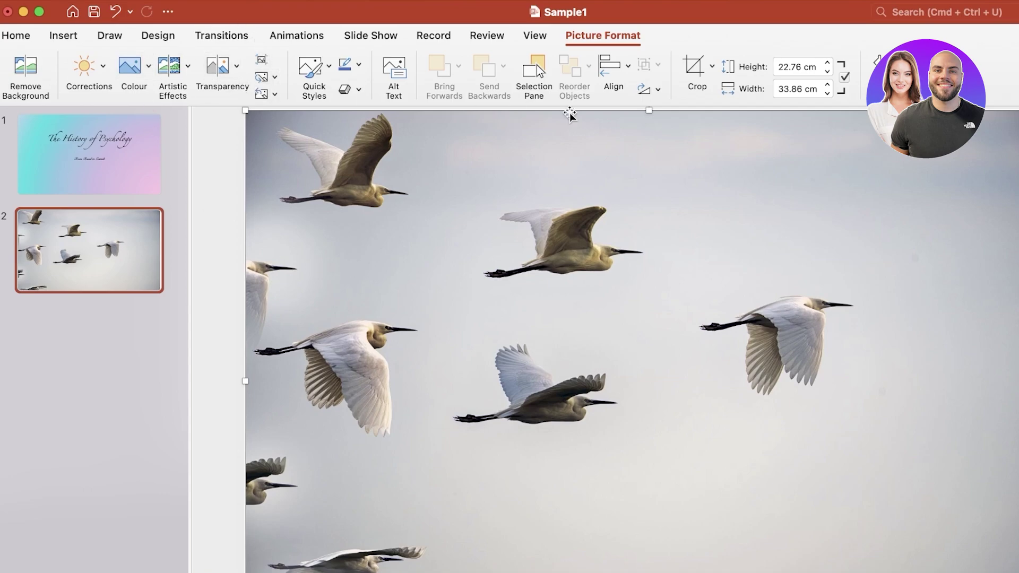
Move the egret photo to Left/Top 0 and reduce its height to 19.05 cm.
right_click(808, 203)
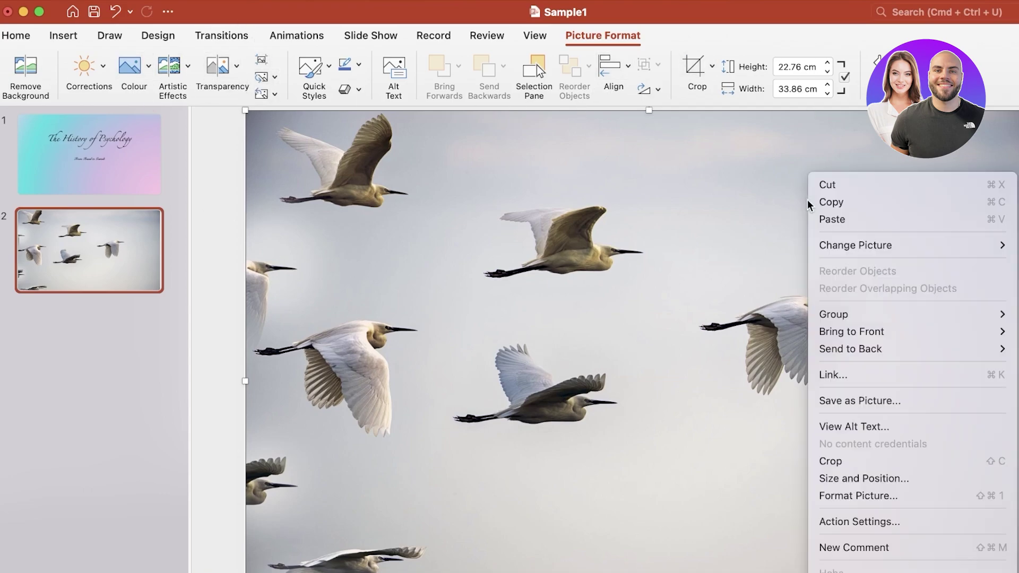
drag(357, 303, 382, 319)
scroll(518, 455, down, 5)
drag(552, 571, 552, 482)
scroll(824, 321, up, 3)
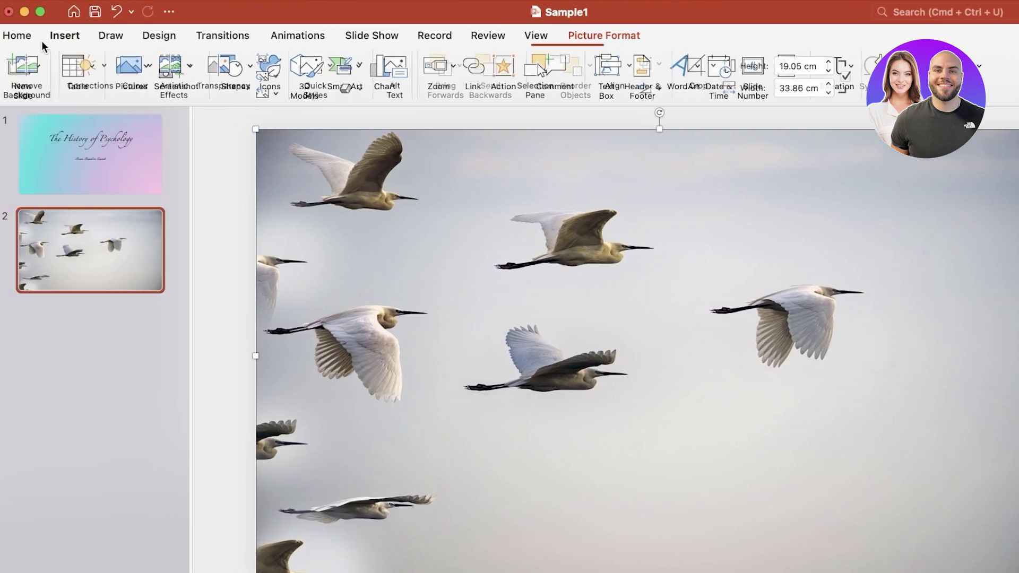
click(61, 36)
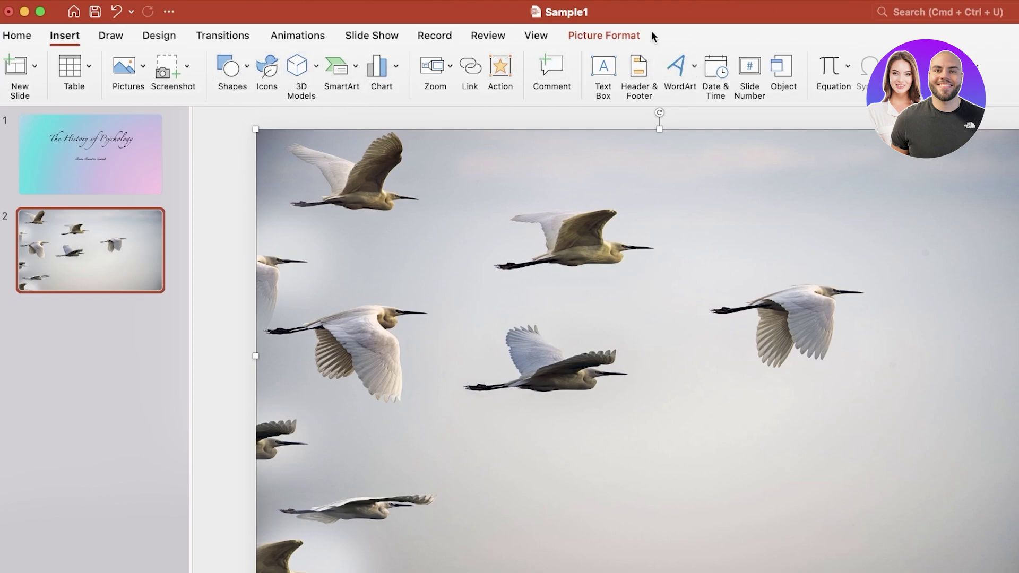
click(603, 36)
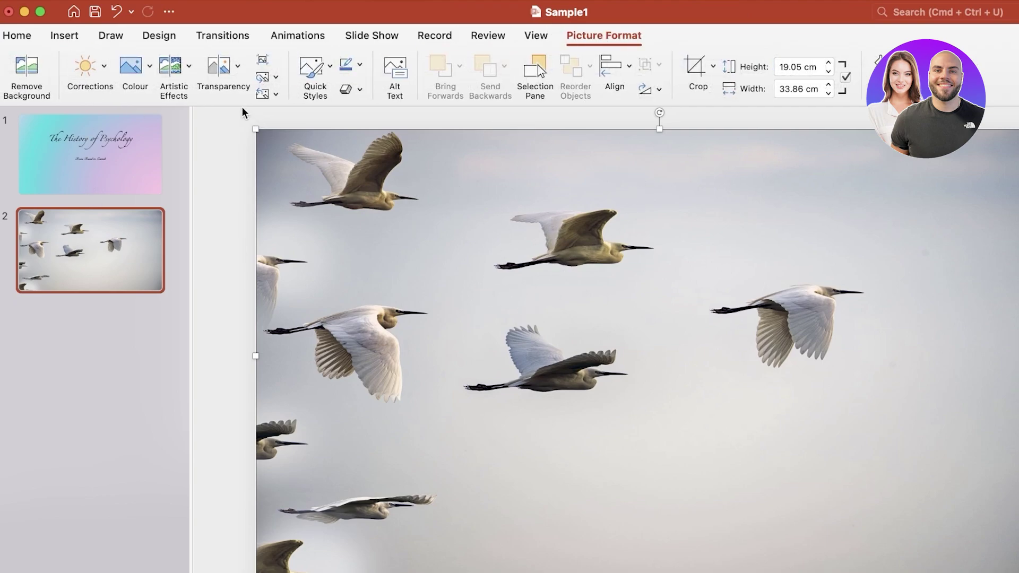
Give the egret photo a high transparency preset so it becomes a faint backdrop.
click(232, 81)
click(421, 103)
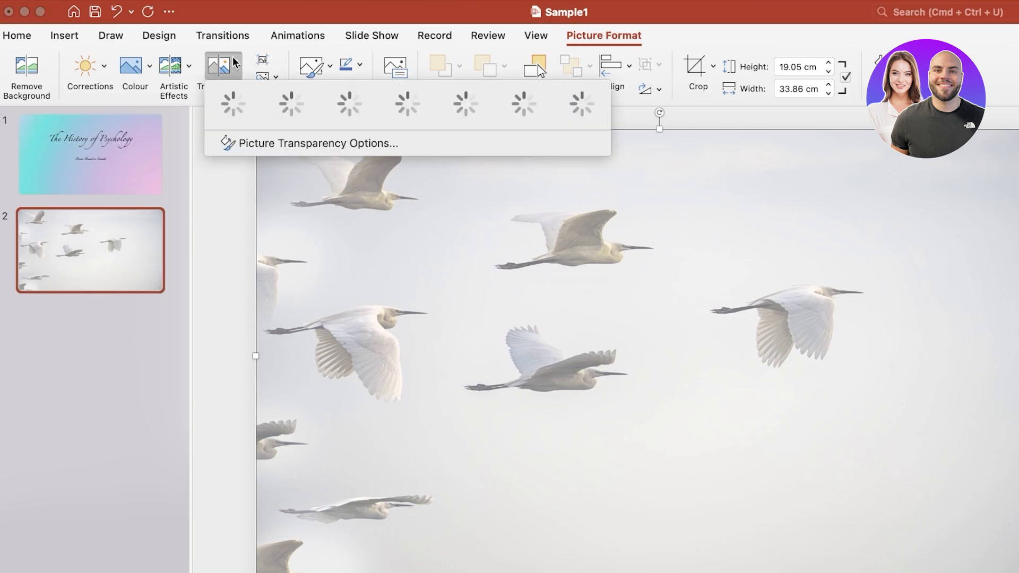
click(531, 106)
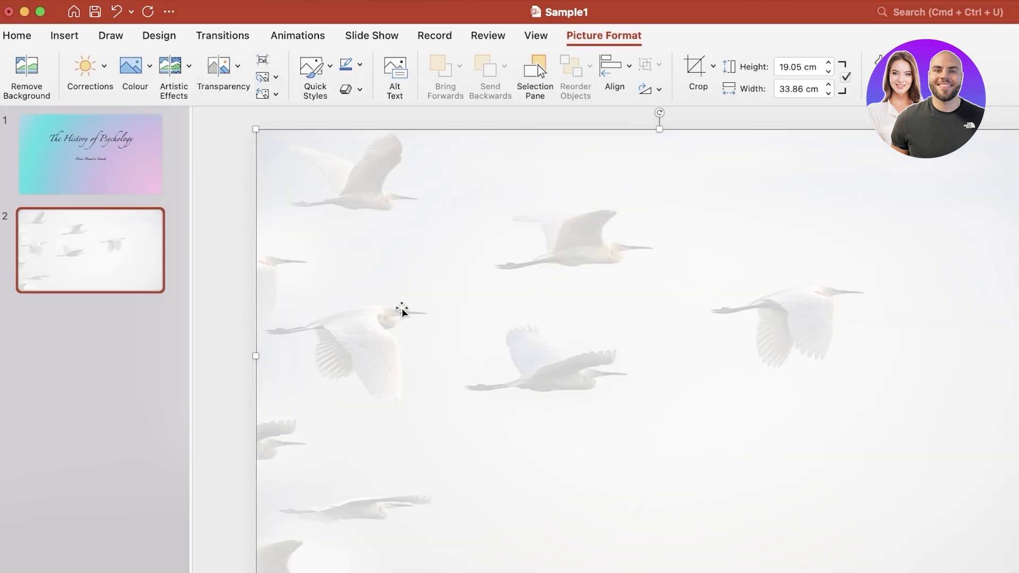
click(239, 311)
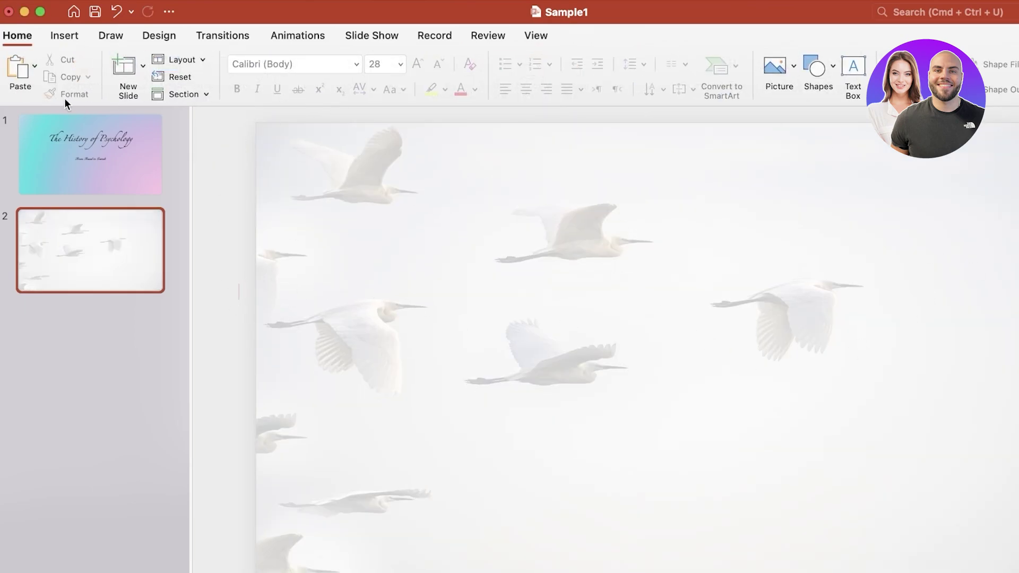
click(36, 38)
click(37, 37)
click(69, 40)
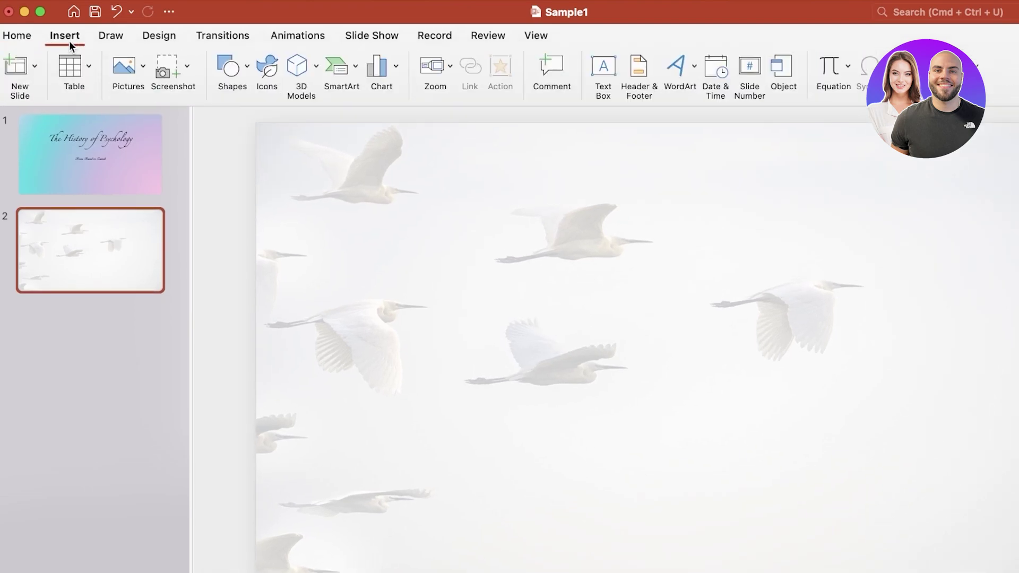
Insert a 2x2 table and stretch it taller down the slide.
click(74, 66)
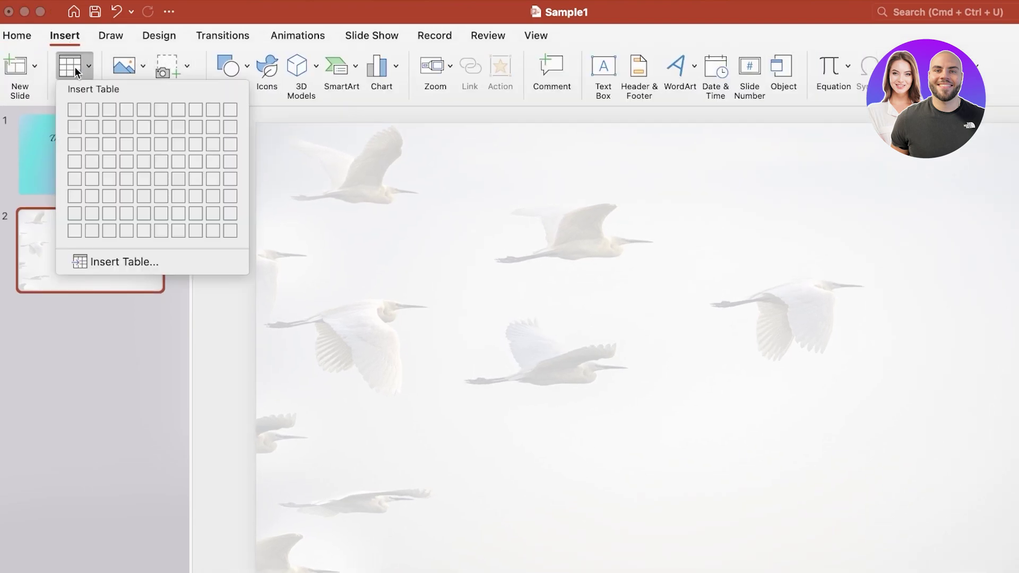
click(90, 125)
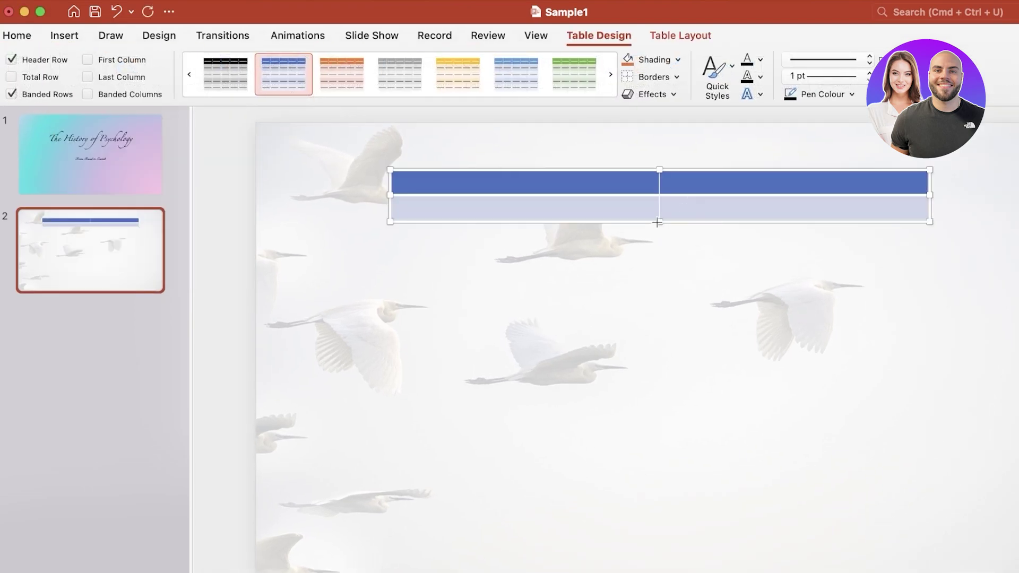
drag(659, 221, 664, 459)
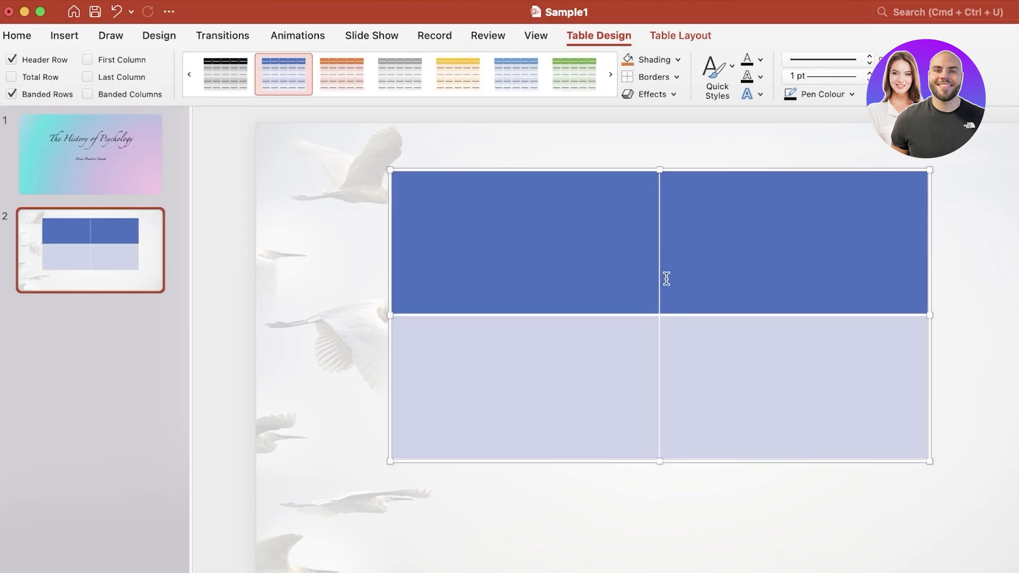
Try the green, light blue and peach table styles, then apply the light pink style.
click(611, 77)
click(562, 80)
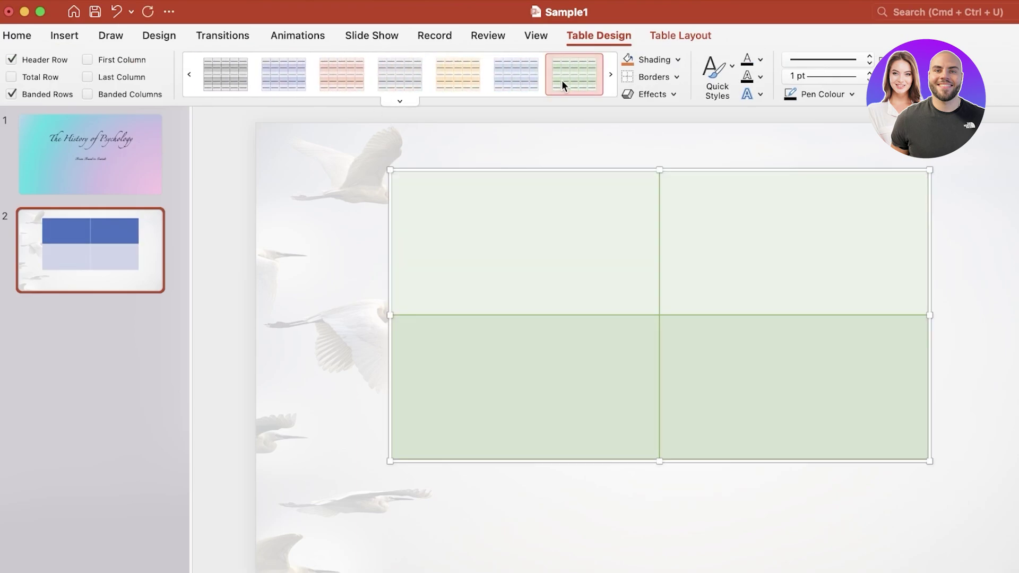
click(495, 78)
click(458, 79)
click(342, 78)
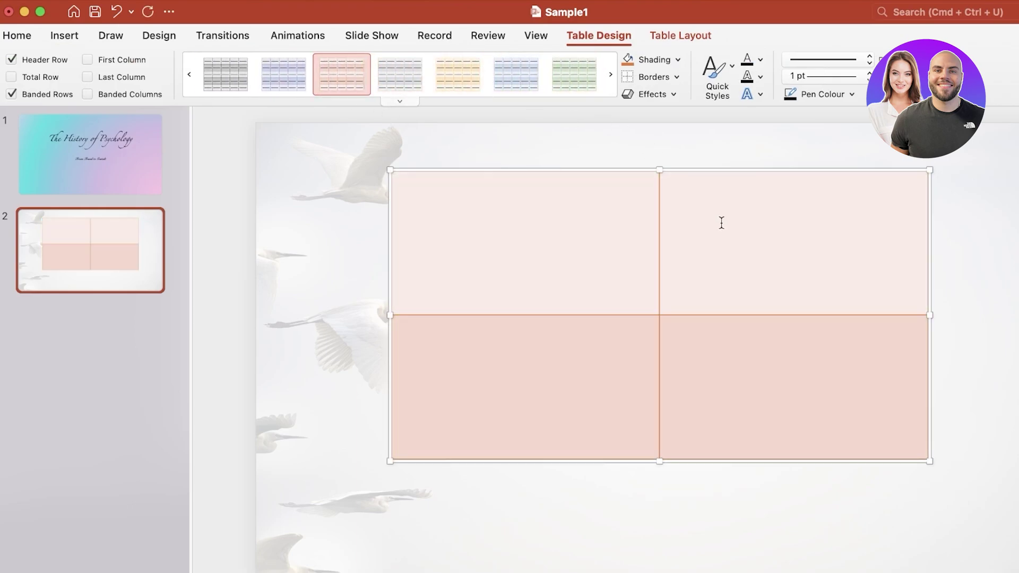